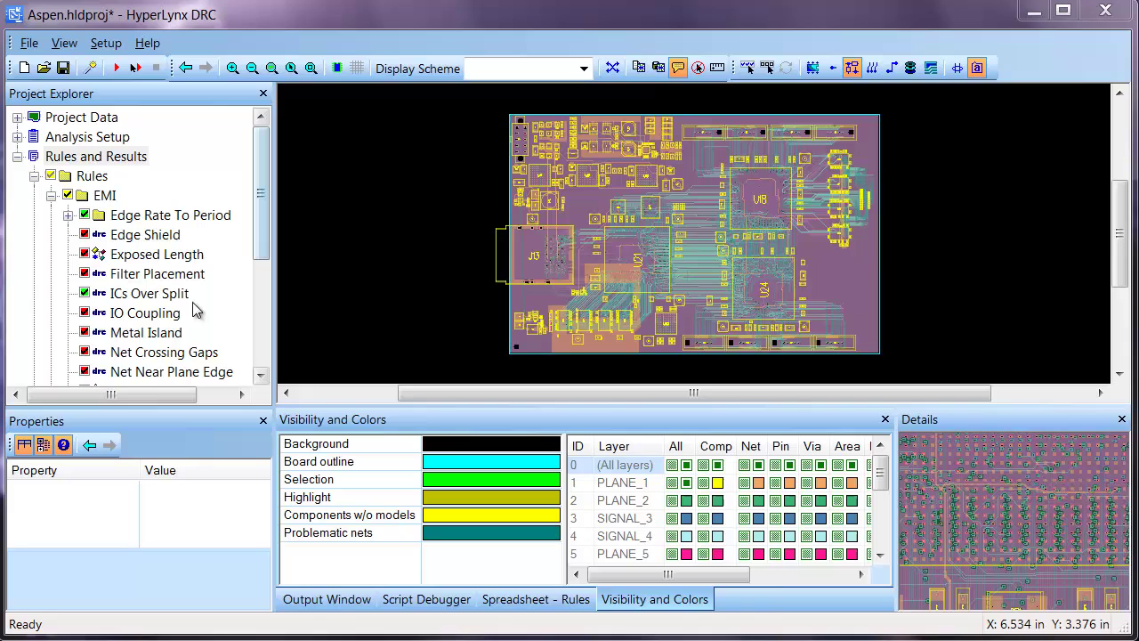
Load the Net Crossing Gaps EMI rule to show its properties, including version 1.2.1.
{"action": "left_click", "coordinate": [163, 356]}
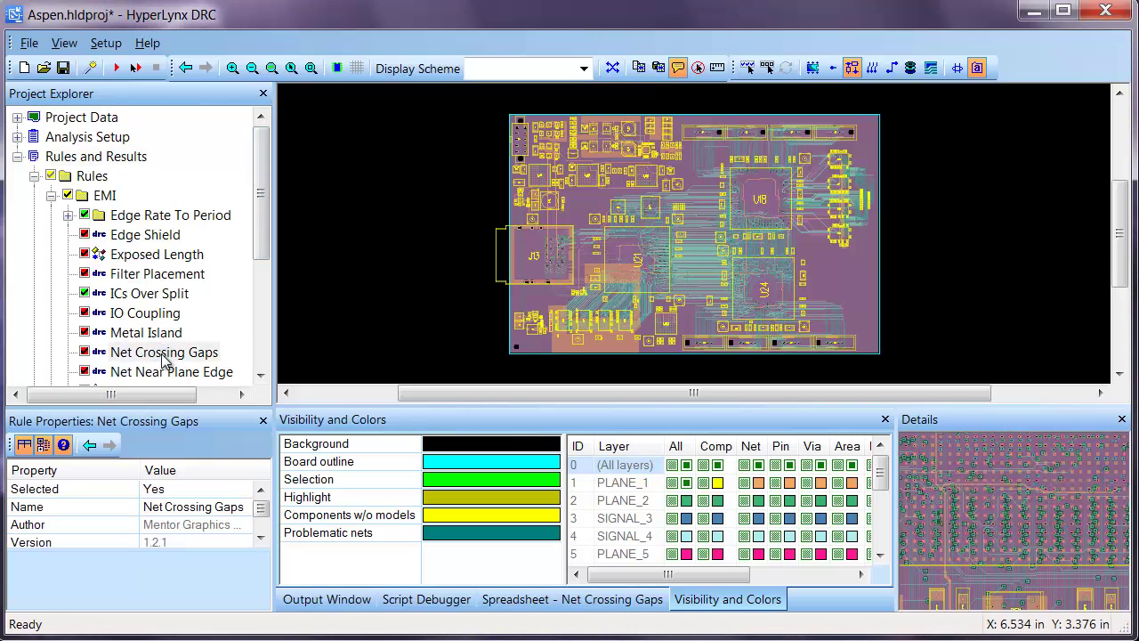
Review the Net Crossing Gaps parameters: ObstacleLength 300 mil, PlaneEdgeResolution 150 mil, AllowedCrossLength 1 mil.
{"action": "left_click", "coordinate": [546, 600]}
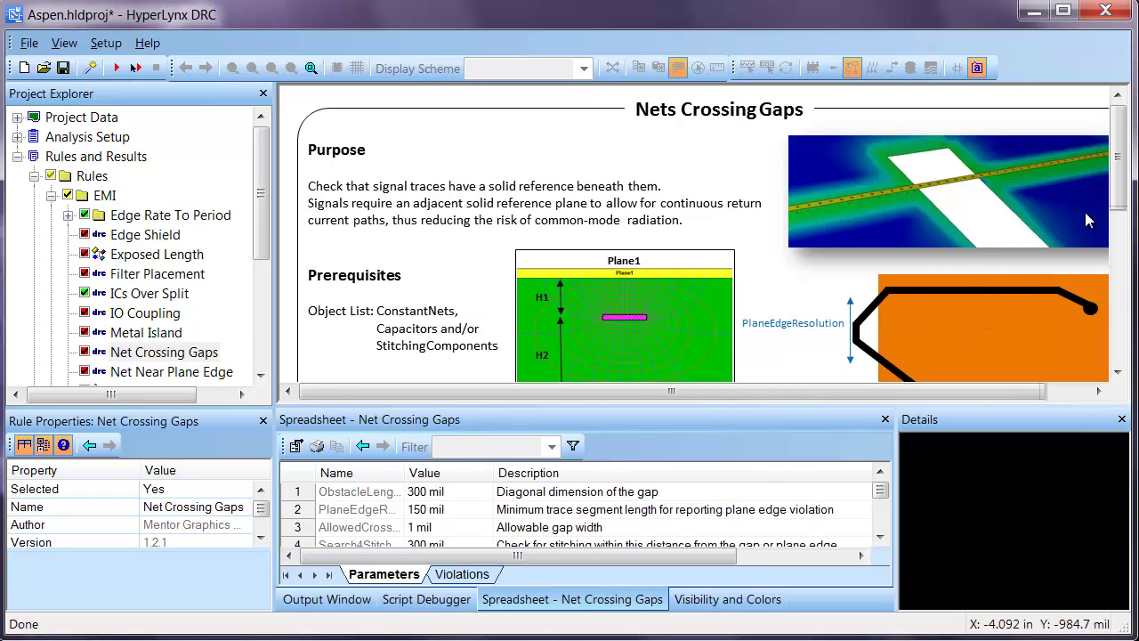
{"action": "mouse_move", "coordinate": [1119, 165]}
{"action": "left_mouse_down"}
{"action": "mouse_move", "coordinate": [1123, 267]}
{"action": "mouse_move", "coordinate": [1128, 147]}
{"action": "left_mouse_up"}
{"action": "left_click_drag", "start_coordinate": [1122, 159], "coordinate": [1121, 256]}
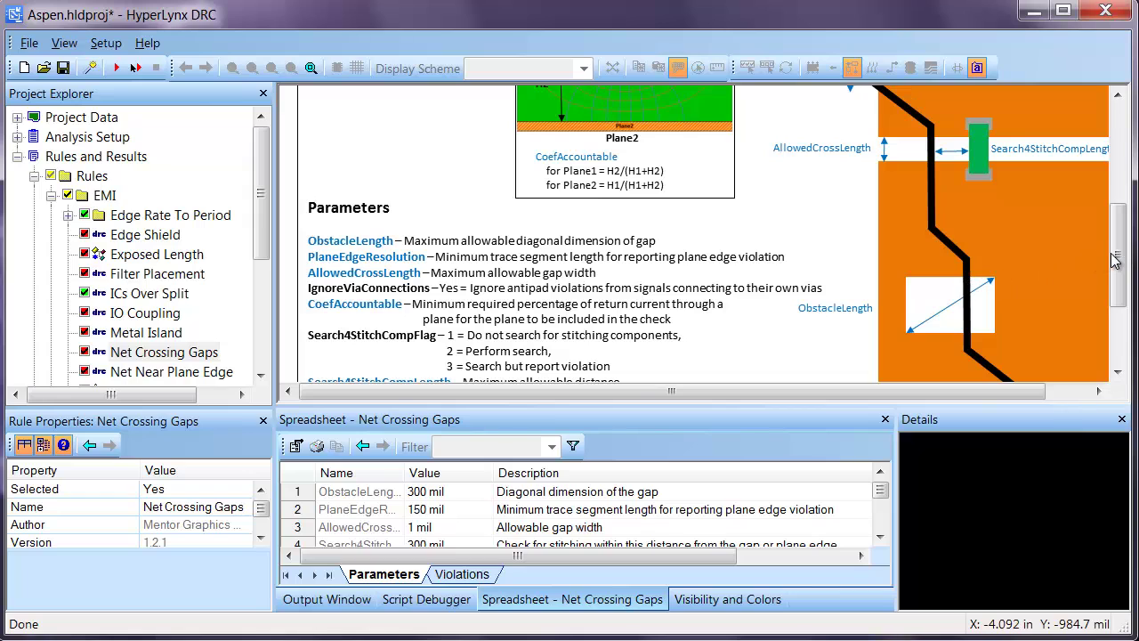
{"action": "left_click_drag", "start_coordinate": [1112, 256], "coordinate": [1112, 198]}
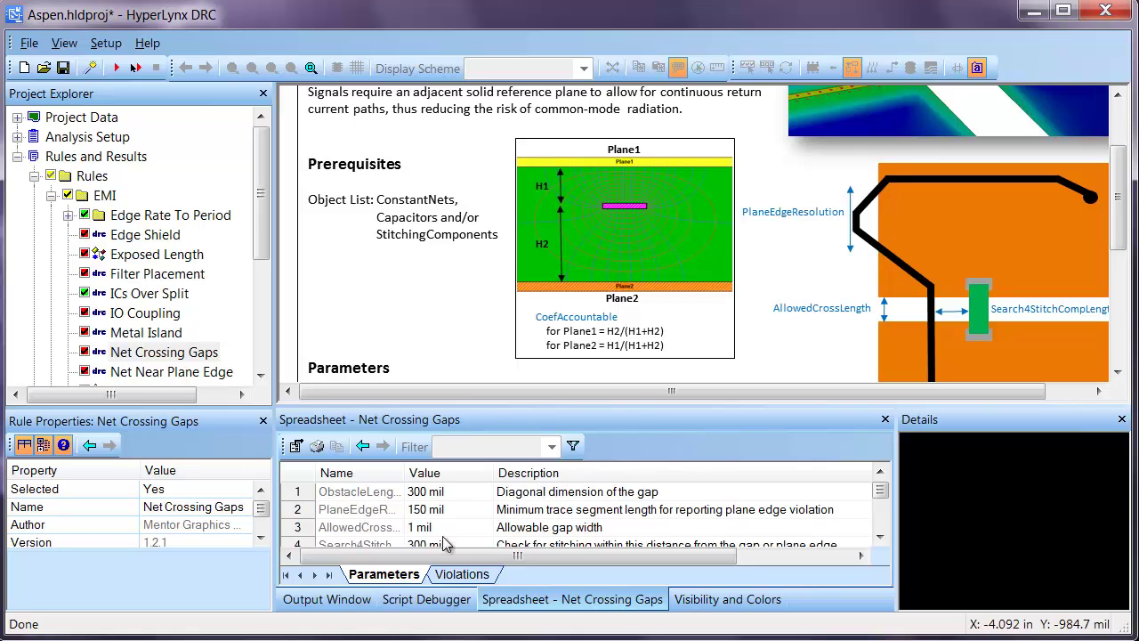
List the Net Crossing Gaps violations and zoom the board to crossing-split violations 1 and 3.
{"action": "left_click", "coordinate": [464, 574]}
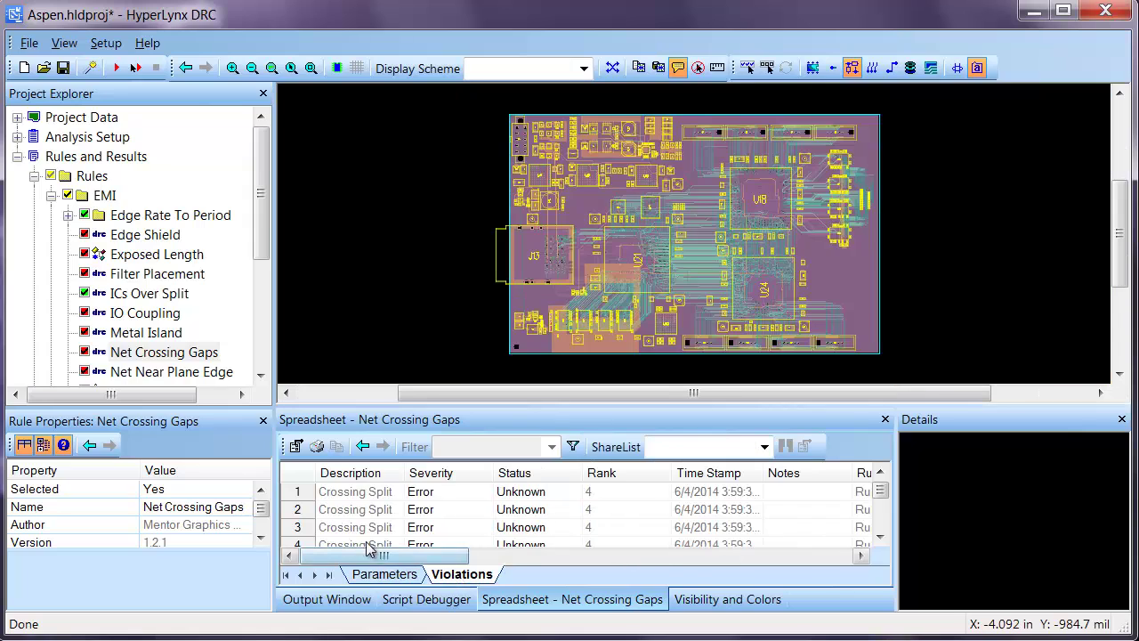
{"action": "left_click", "coordinate": [330, 499]}
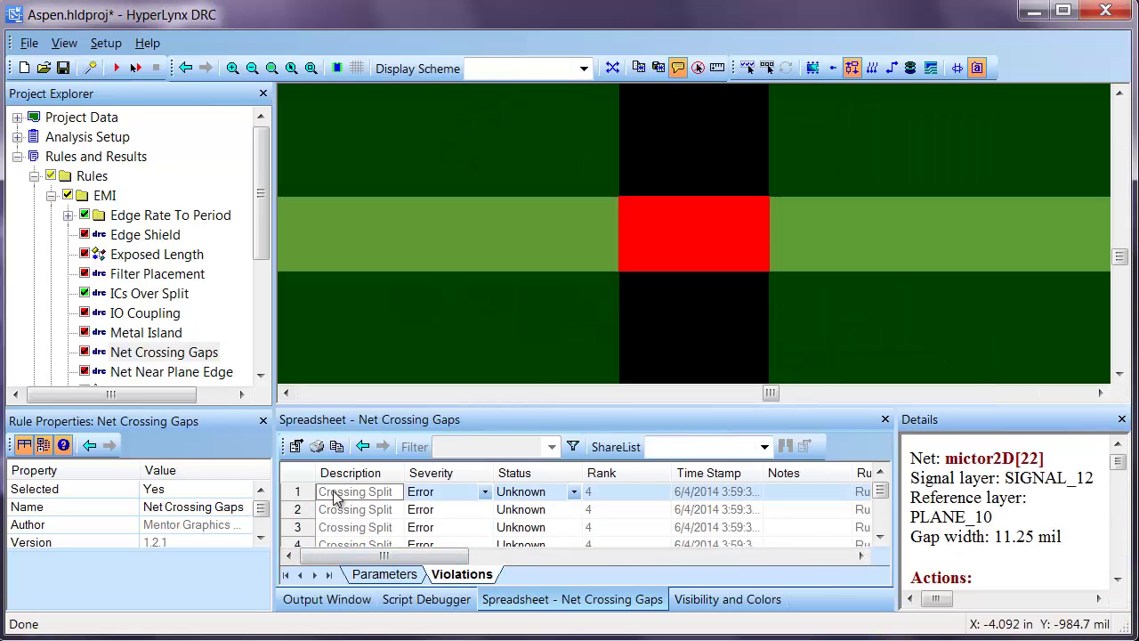
{"action": "scroll", "coordinate": [706, 206], "scroll_direction": "down", "scroll_amount": 3}
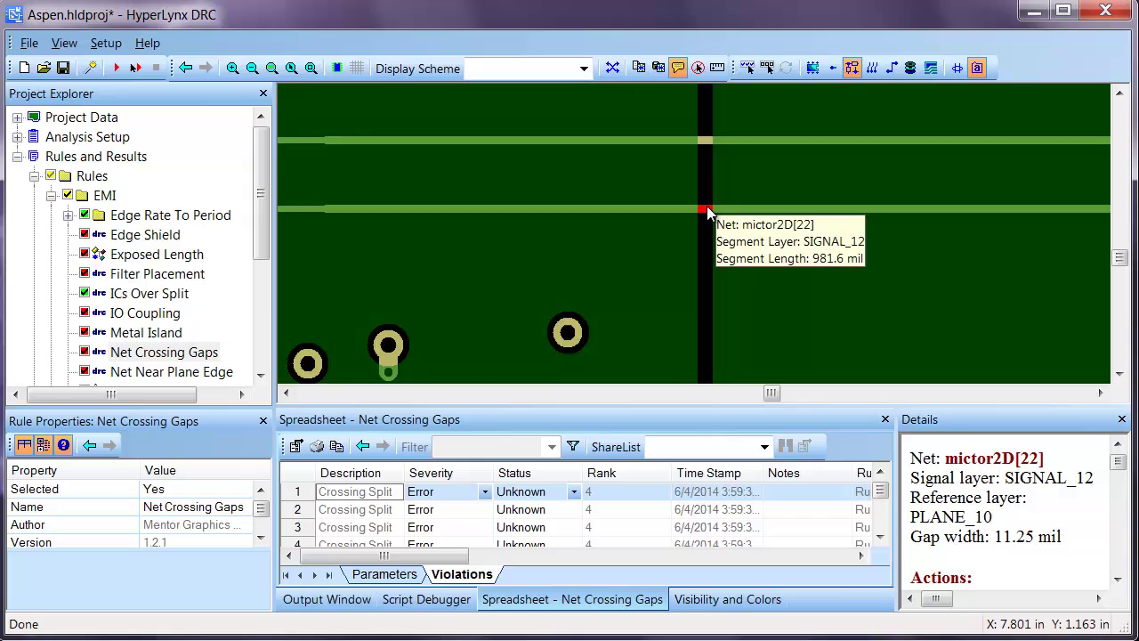
{"action": "scroll", "coordinate": [707, 211], "scroll_direction": "down", "scroll_amount": 1}
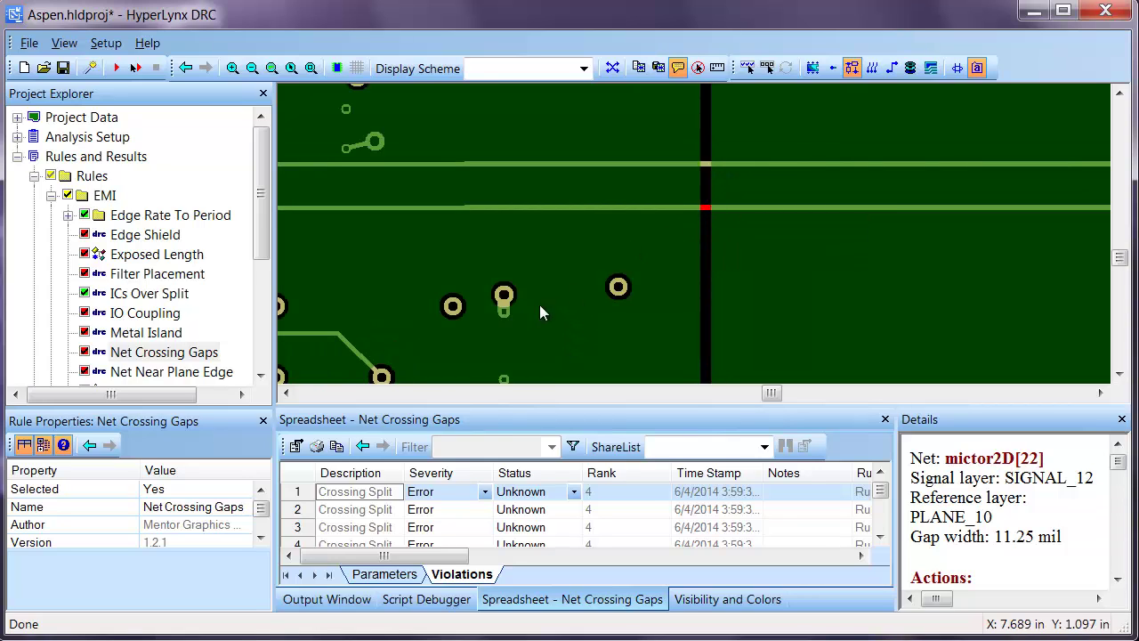
{"action": "left_click", "coordinate": [347, 530]}
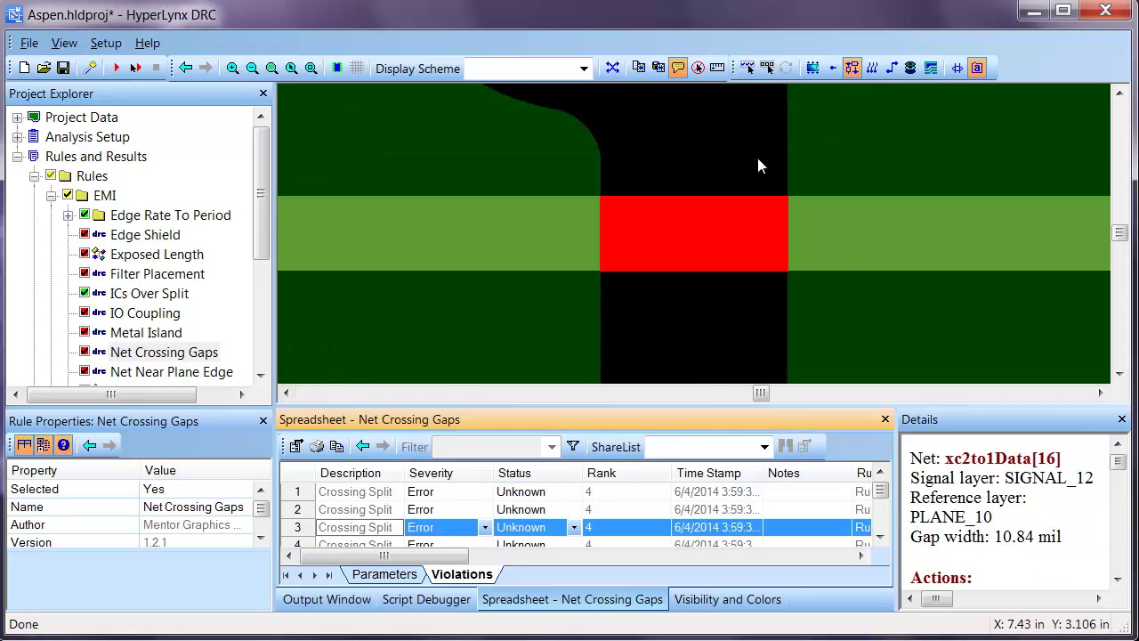
{"action": "scroll", "coordinate": [751, 162], "scroll_direction": "down", "scroll_amount": 3}
Highlight the violating net and zoom out to the whole board.
{"action": "left_click", "coordinate": [1089, 470]}
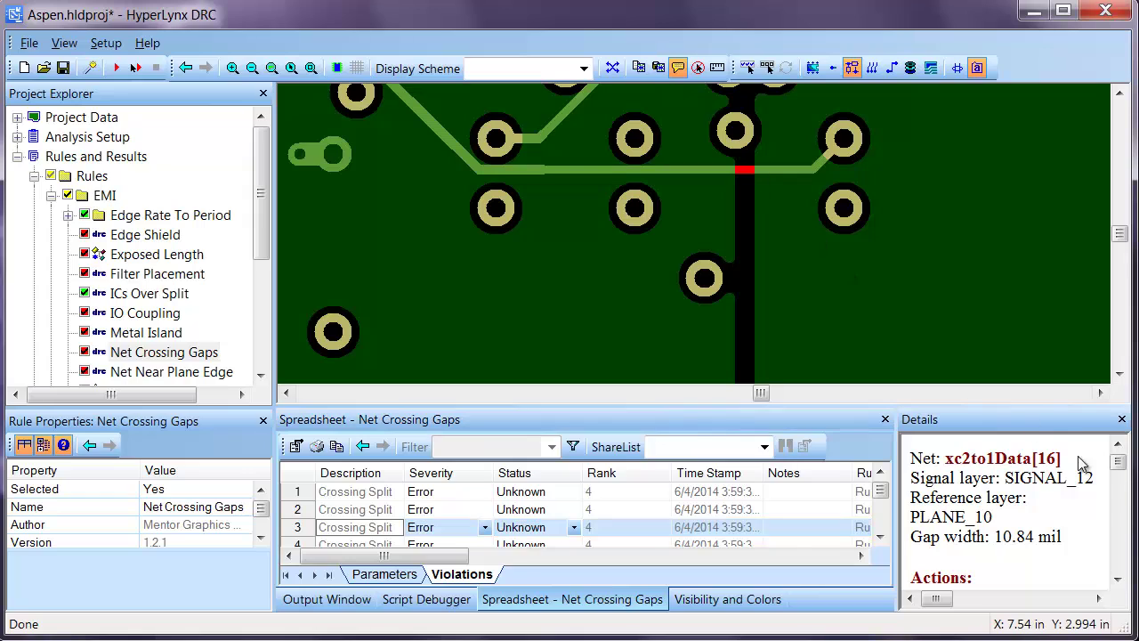
{"action": "left_click", "coordinate": [1119, 581]}
{"action": "left_click", "coordinate": [1118, 581]}
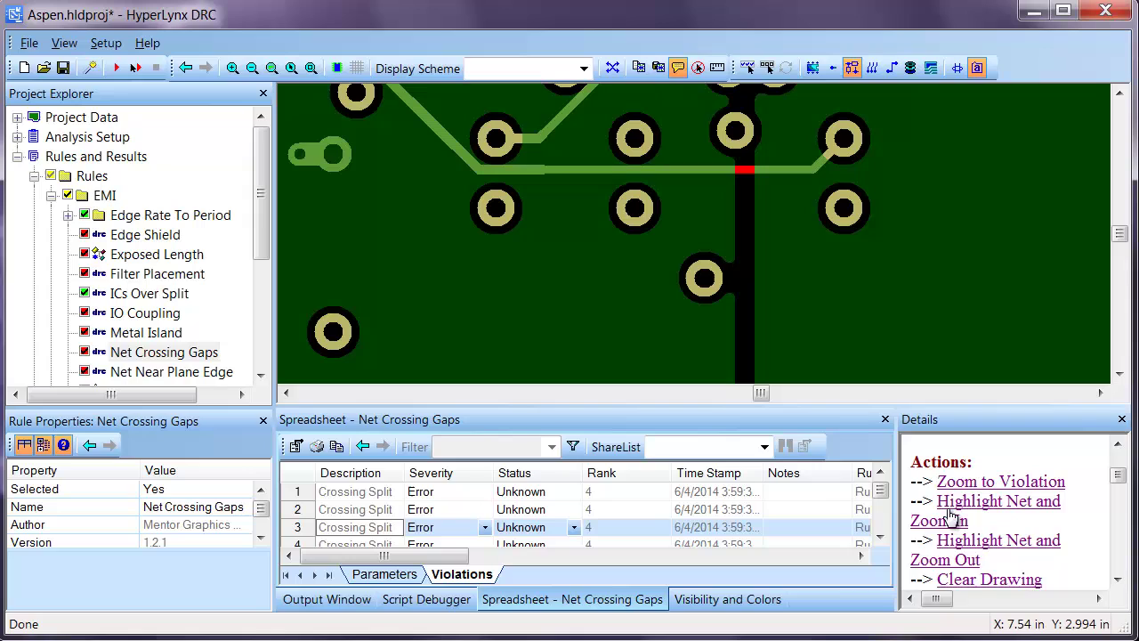
{"action": "left_click", "coordinate": [970, 553]}
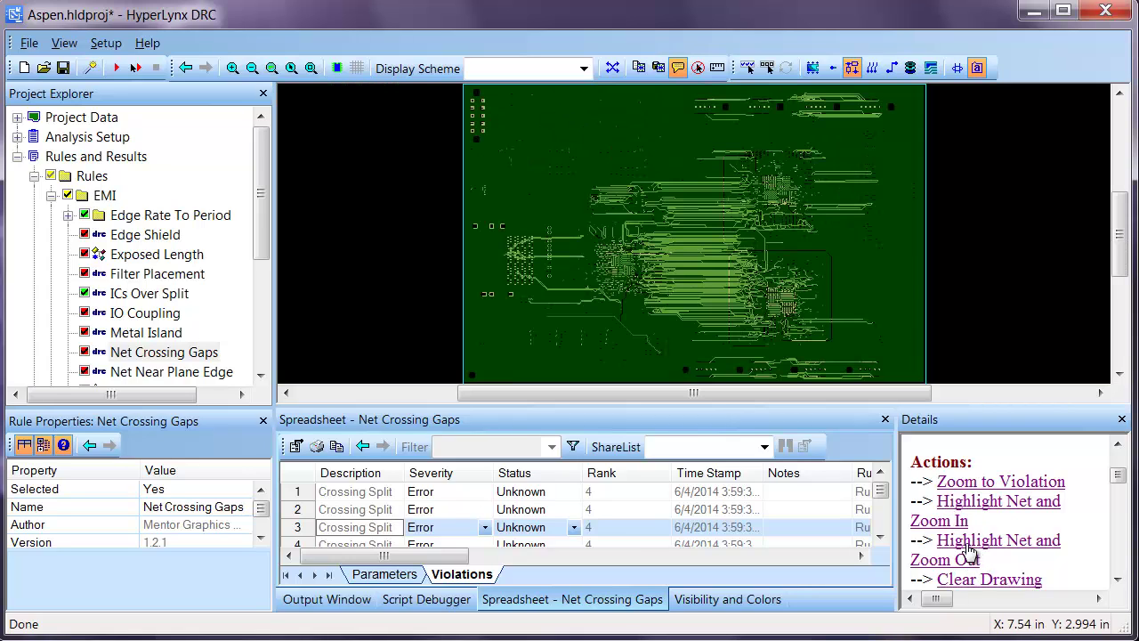
Zoom to violation 7, Trace Near Edge on xcvr1AddrIn[5], SIGNAL_12 over PLANE_10.
{"action": "left_click", "coordinate": [879, 536]}
{"action": "left_click", "coordinate": [880, 536]}
{"action": "left_click", "coordinate": [879, 536]}
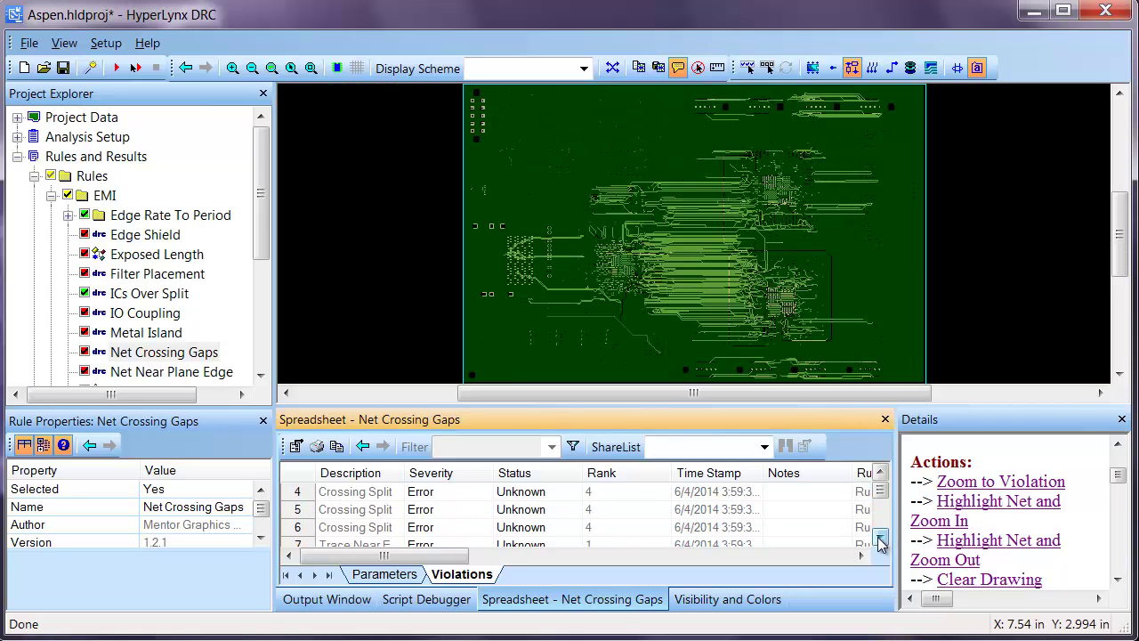
{"action": "left_click", "coordinate": [880, 538]}
{"action": "left_click", "coordinate": [364, 528]}
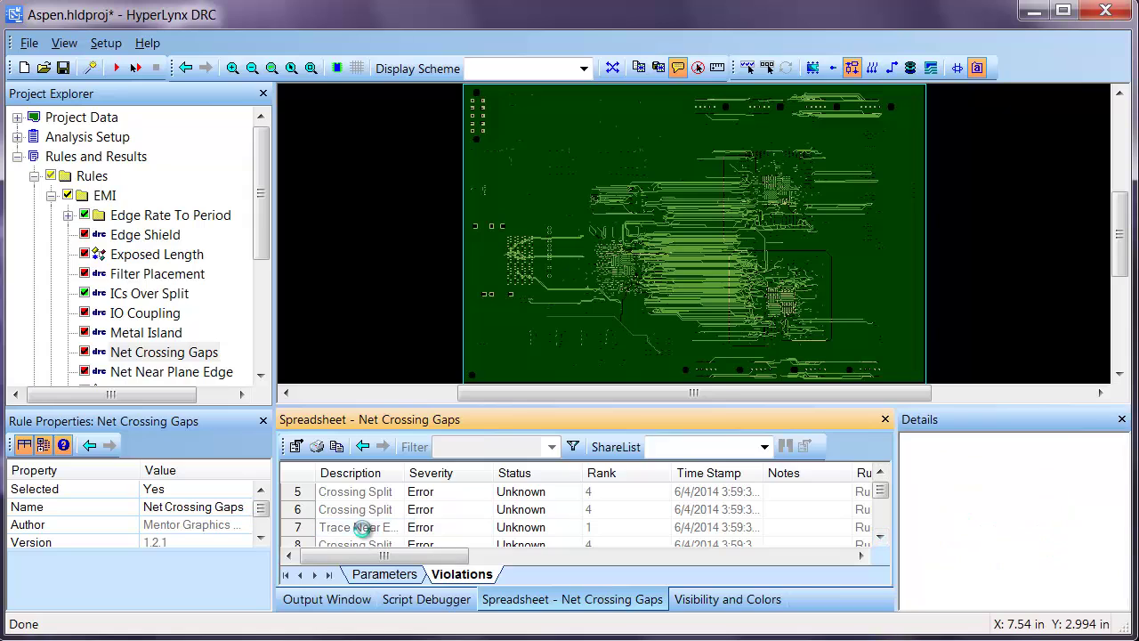
{"action": "scroll", "coordinate": [657, 190], "scroll_direction": "down", "scroll_amount": 2}
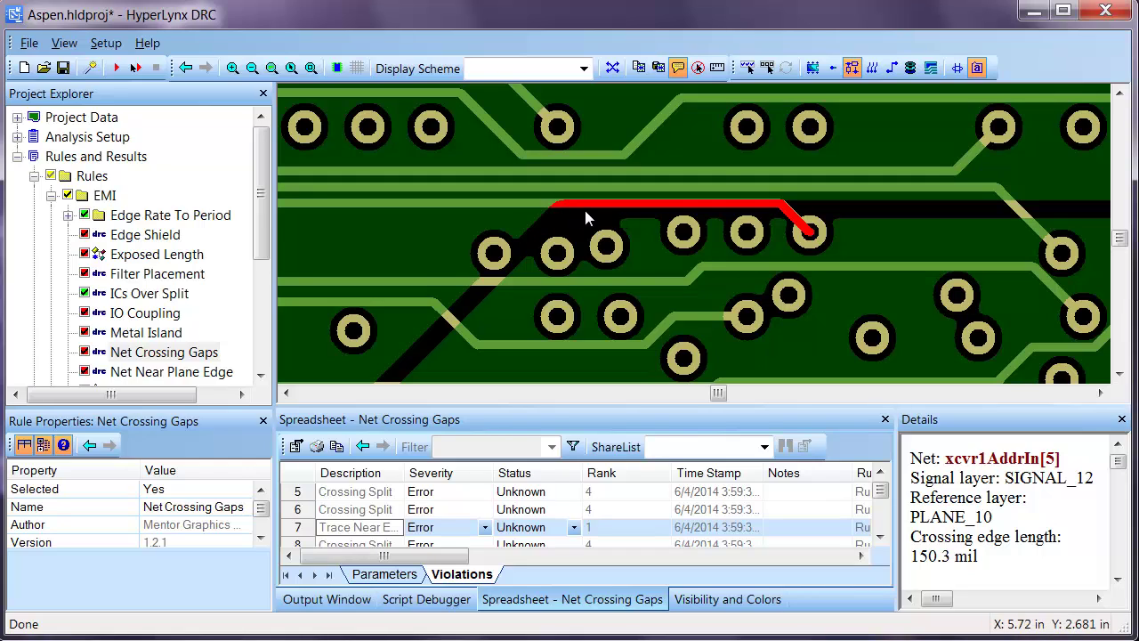
{"action": "left_click_drag", "start_coordinate": [259, 219], "coordinate": [248, 253]}
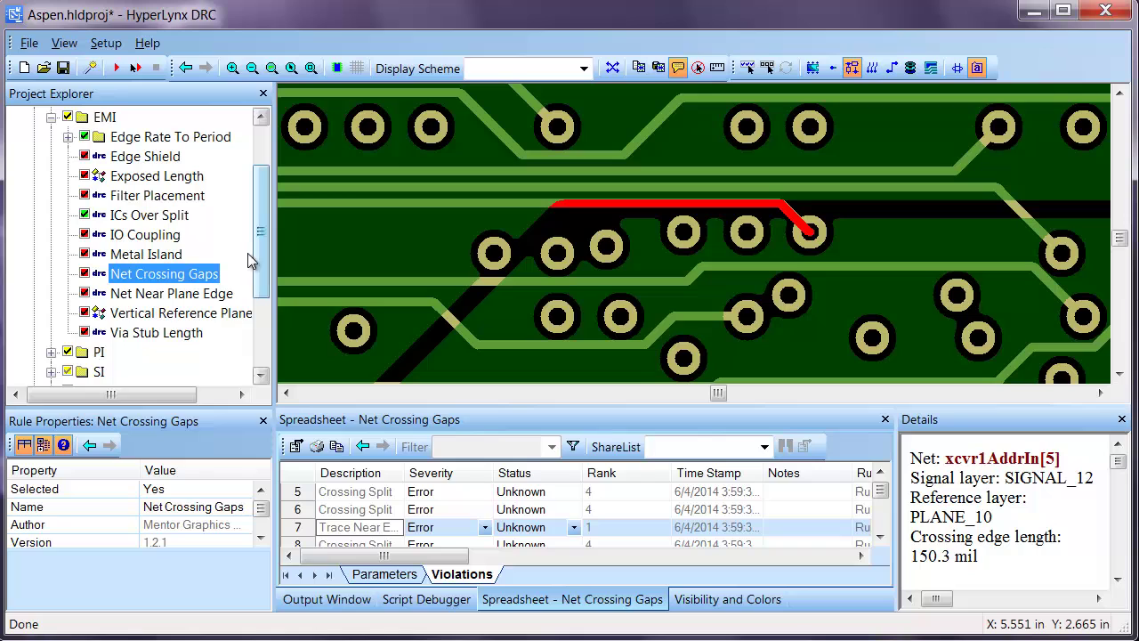
Review Vertical Reference Plane Change parameters: DecouplingDistance and StitchingViaDistance 100 mil, DistancePercentage 50.
{"action": "left_click", "coordinate": [148, 312]}
{"action": "left_click", "coordinate": [384, 573]}
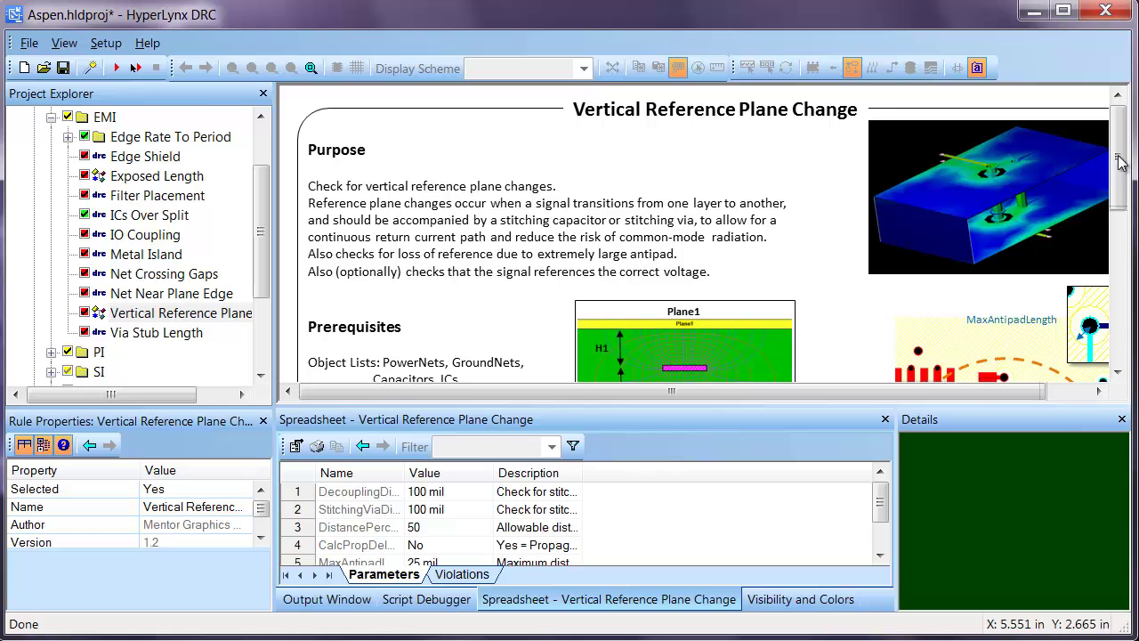
{"action": "left_click_drag", "start_coordinate": [1120, 161], "coordinate": [1133, 277]}
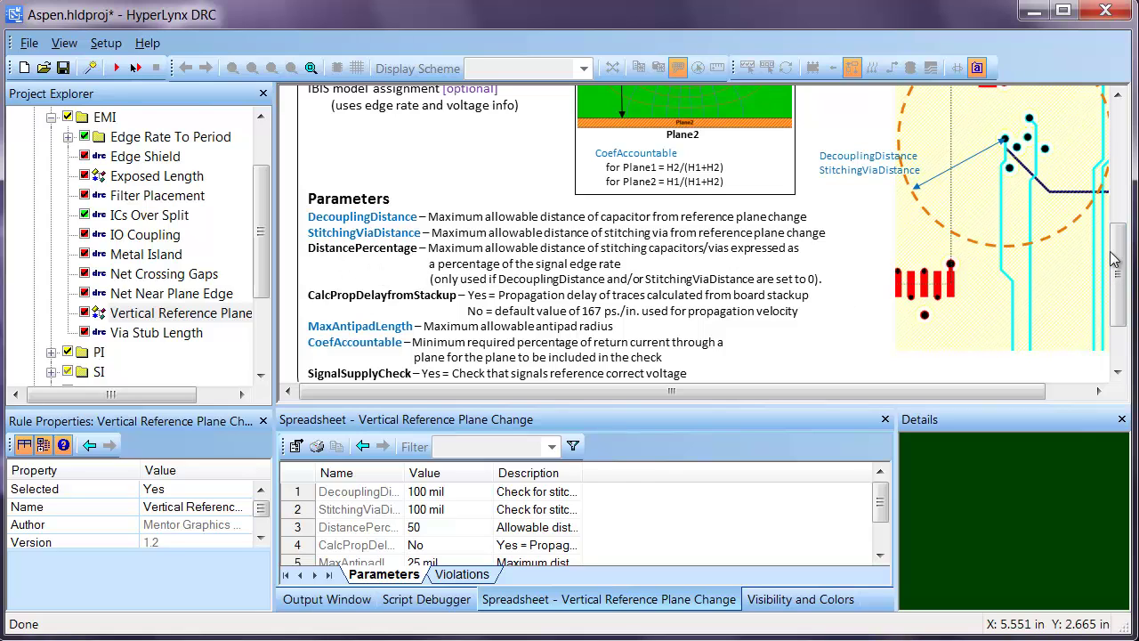
{"action": "left_click_drag", "start_coordinate": [1123, 260], "coordinate": [1130, 212]}
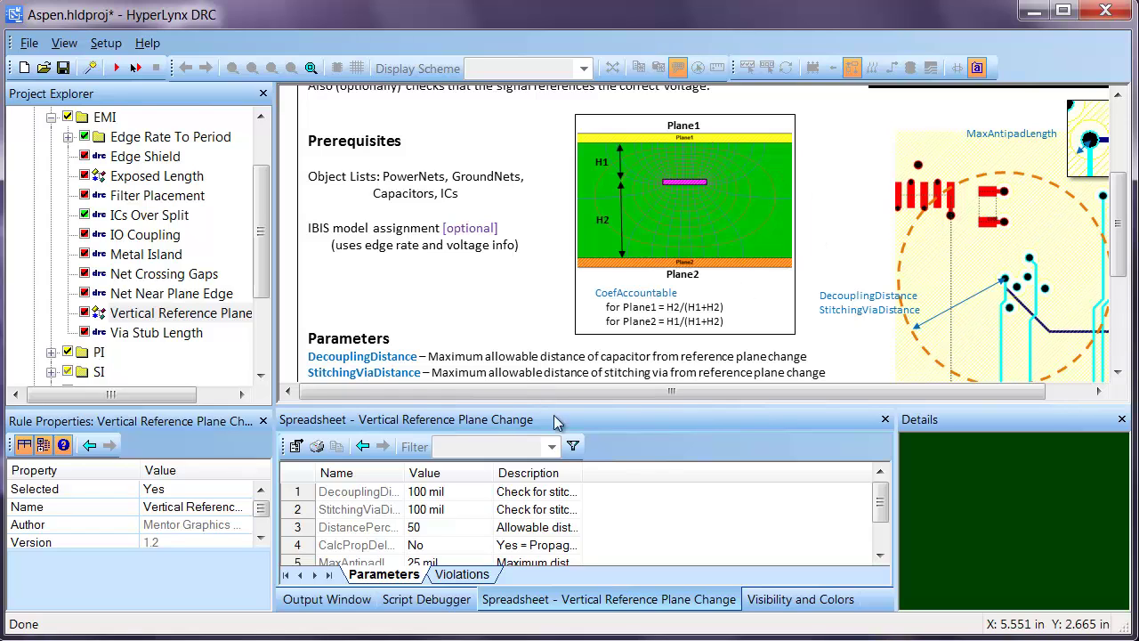
List the Vertical Reference Plane Change violations and zoom to violations 1 and 3.
{"action": "left_click", "coordinate": [463, 575]}
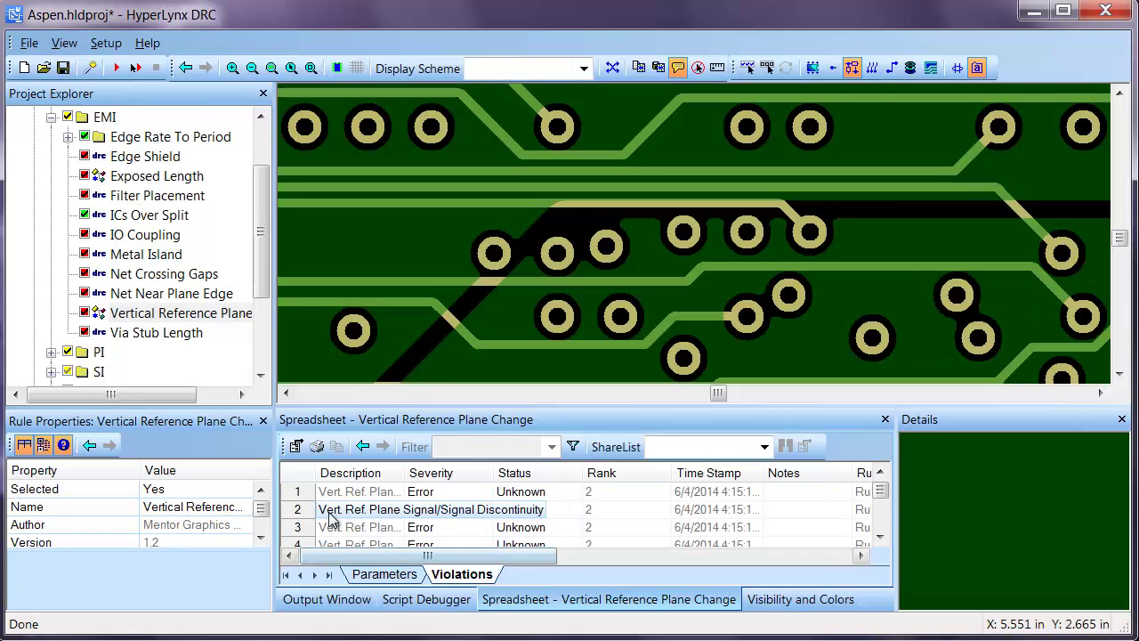
{"action": "left_click", "coordinate": [356, 493]}
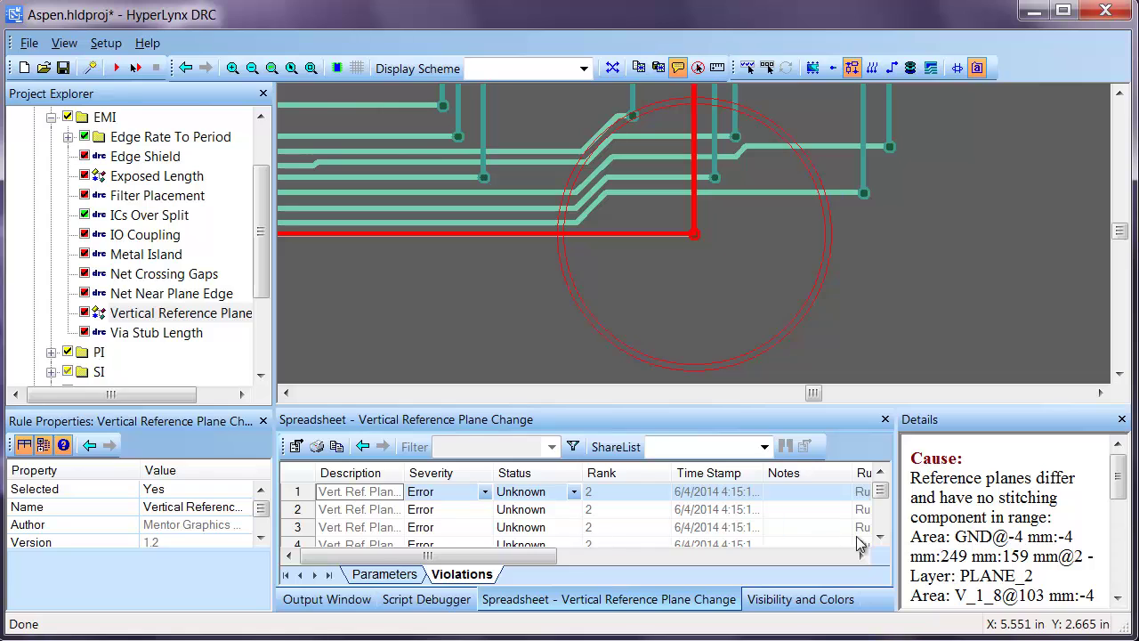
{"action": "left_click", "coordinate": [376, 527]}
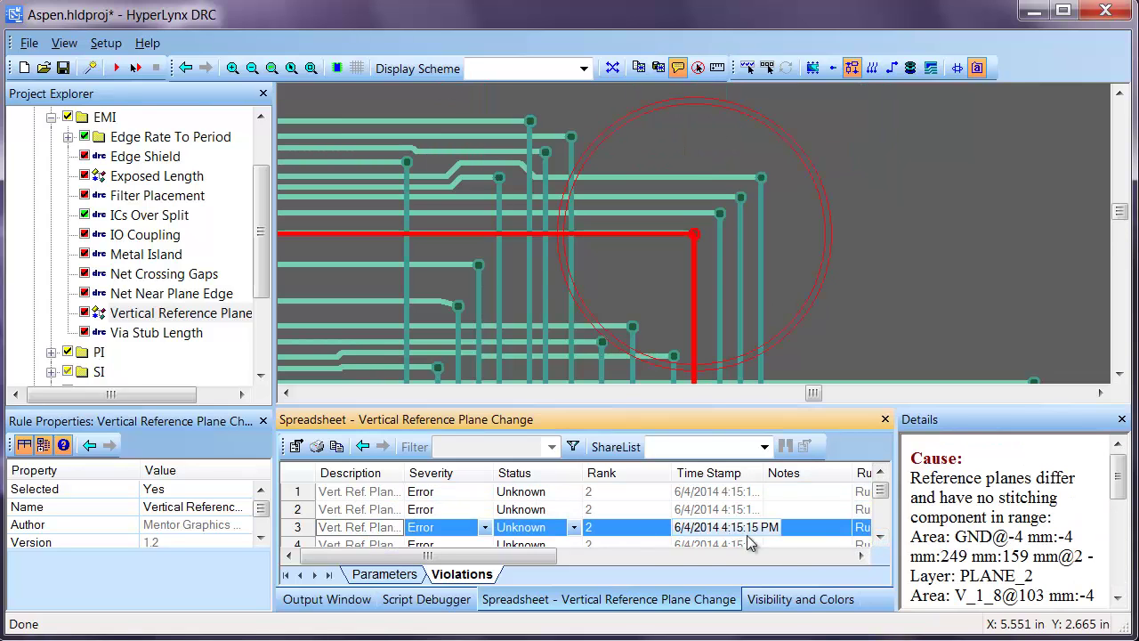
Zoom to violation 6, where PLANE_2 and PLANE_5 lack a stitching component.
{"action": "left_click", "coordinate": [880, 540]}
{"action": "left_click", "coordinate": [880, 540]}
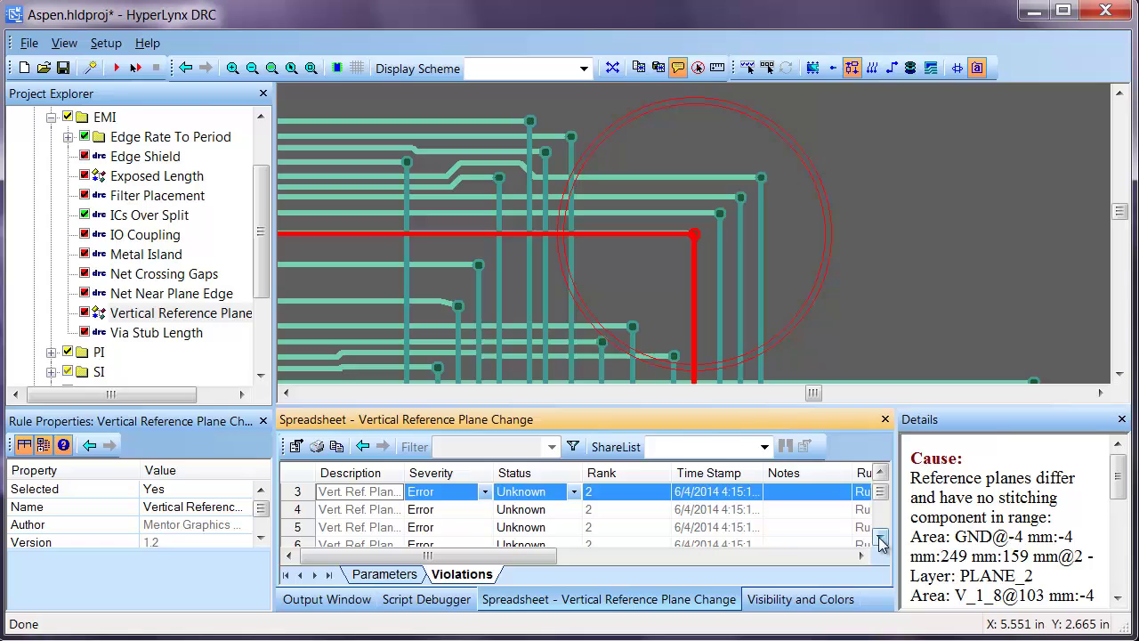
{"action": "left_click", "coordinate": [880, 540]}
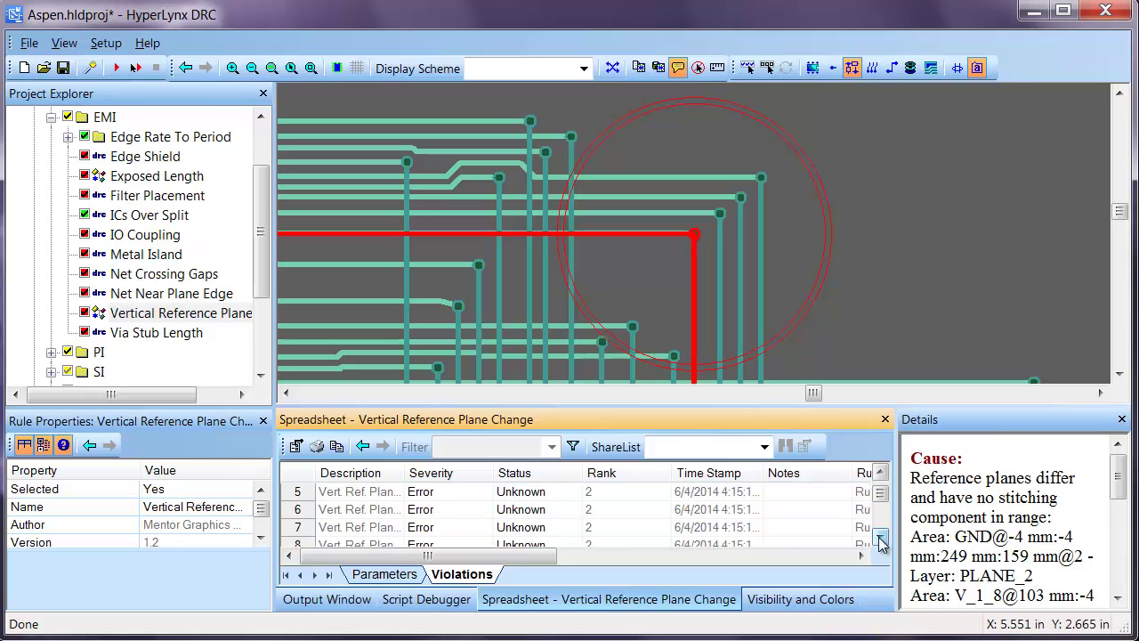
{"action": "left_click", "coordinate": [342, 514]}
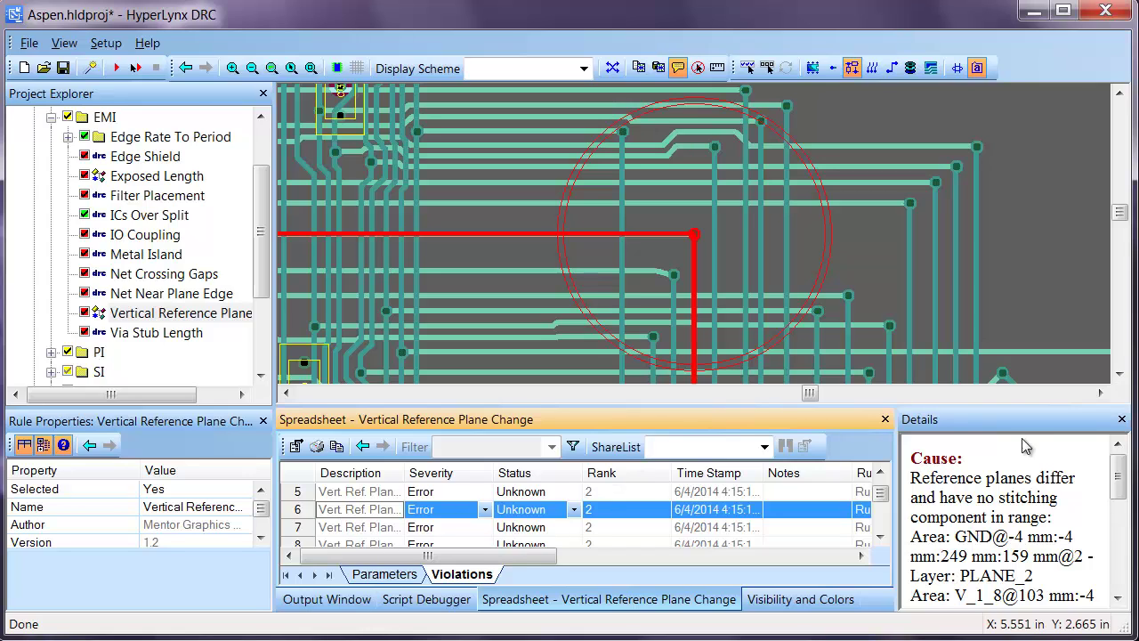
{"action": "left_click_drag", "start_coordinate": [1123, 477], "coordinate": [1123, 500]}
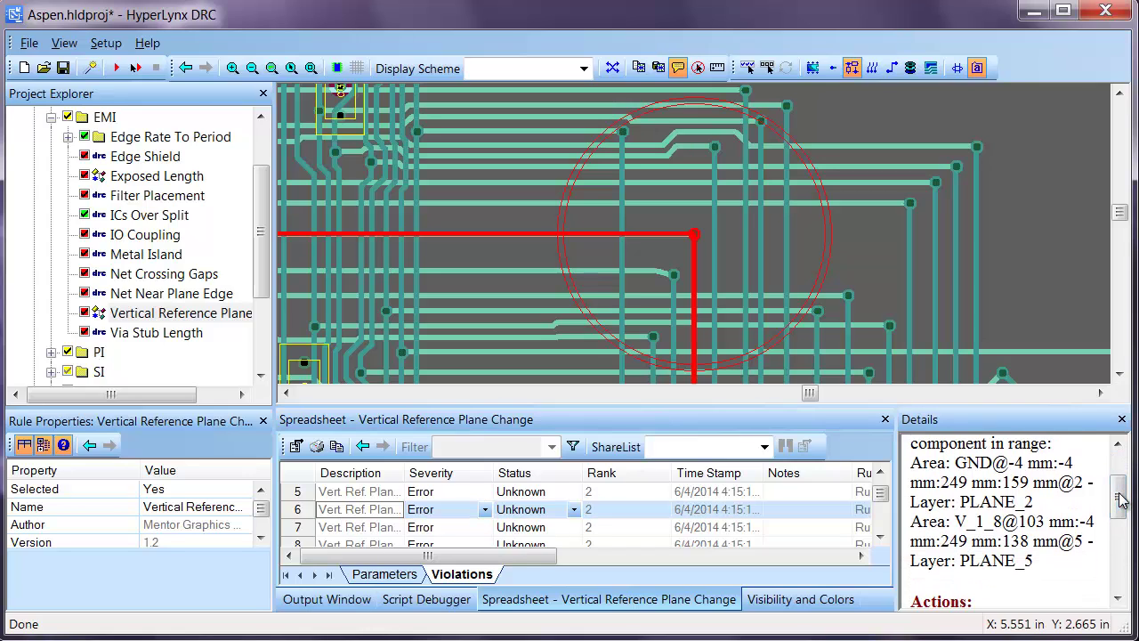
{"action": "left_click", "coordinate": [205, 312]}
{"action": "left_click_drag", "start_coordinate": [254, 238], "coordinate": [263, 283]}
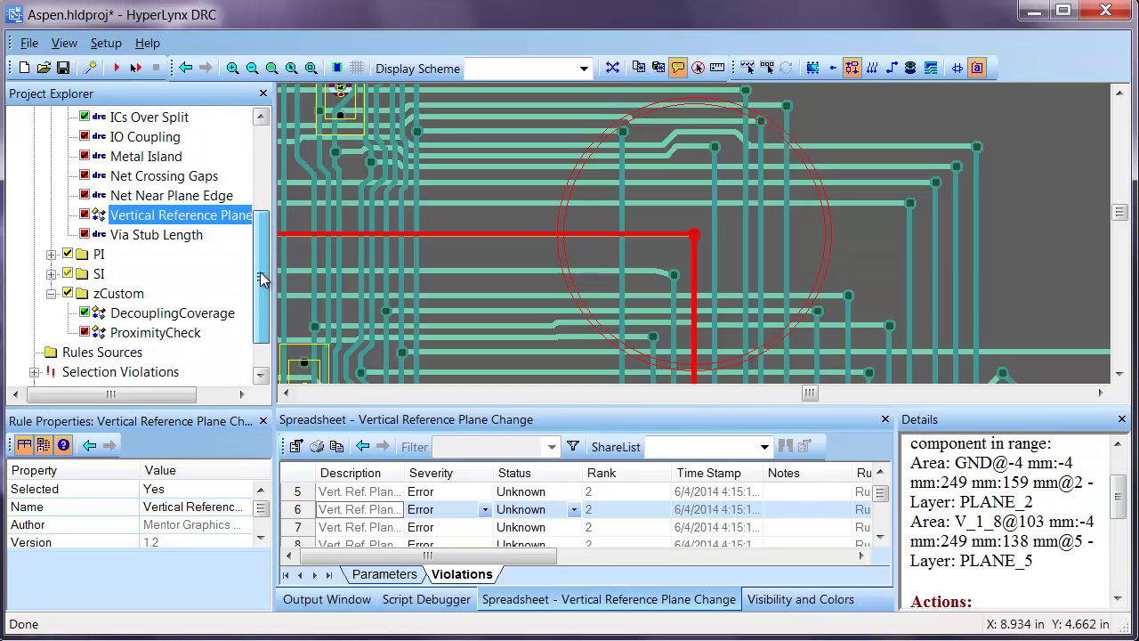
Show SI Diff Impedance parameters: TargetImpedance 100 Ohm, Tolerance 10, MinLength 50 mil, MaxTotalLength 300 mil.
{"action": "left_click", "coordinate": [51, 273]}
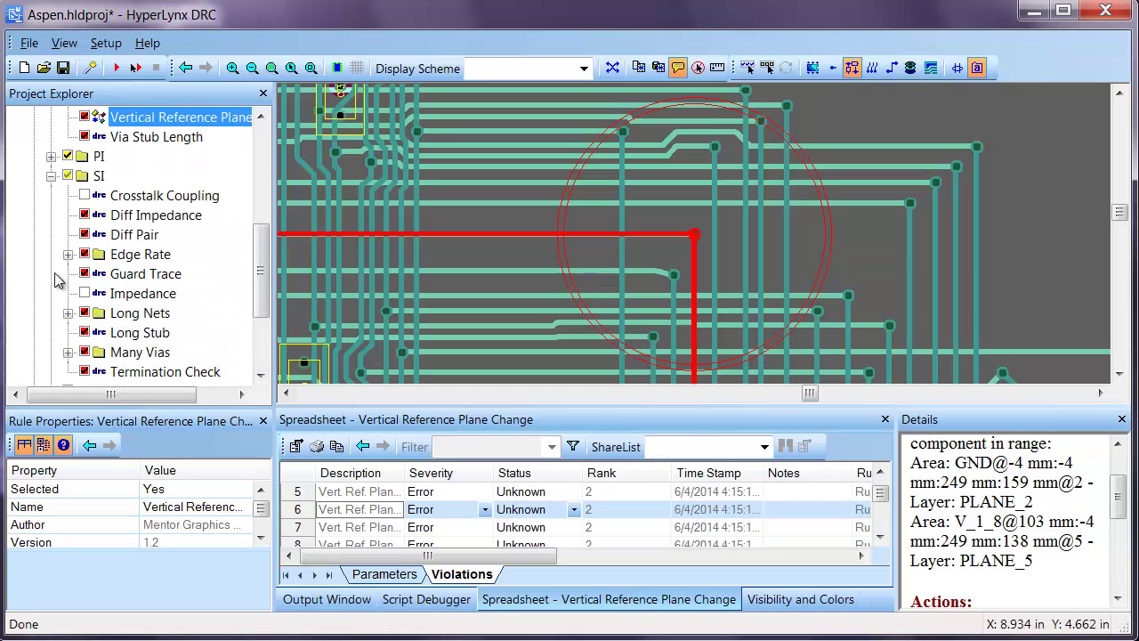
{"action": "left_click", "coordinate": [158, 218]}
{"action": "left_click", "coordinate": [397, 575]}
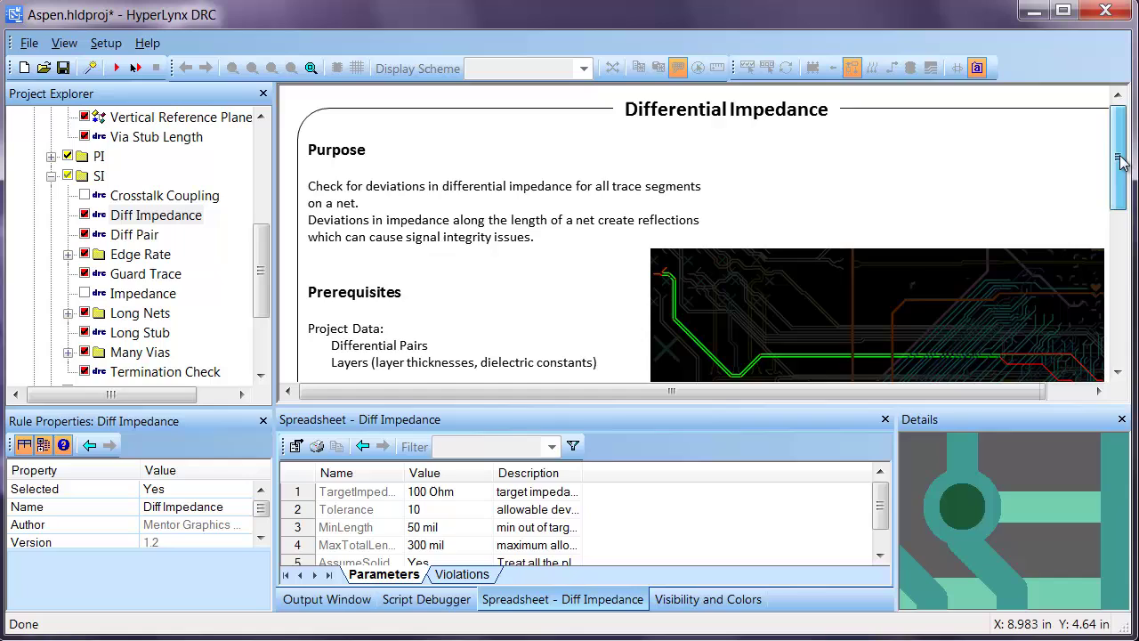
{"action": "left_click_drag", "start_coordinate": [1120, 158], "coordinate": [1125, 199]}
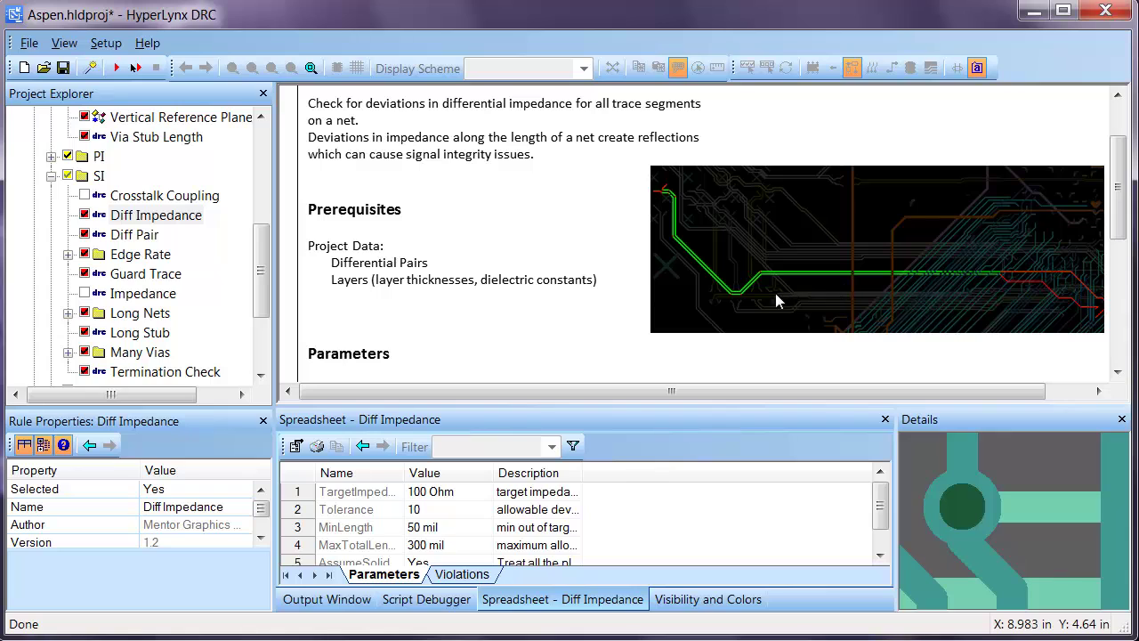
Zoom to mem_ck pair violations 5 and 6, the latter below target for 431.4 mil on SIGNAL_4.
{"action": "left_click", "coordinate": [461, 574]}
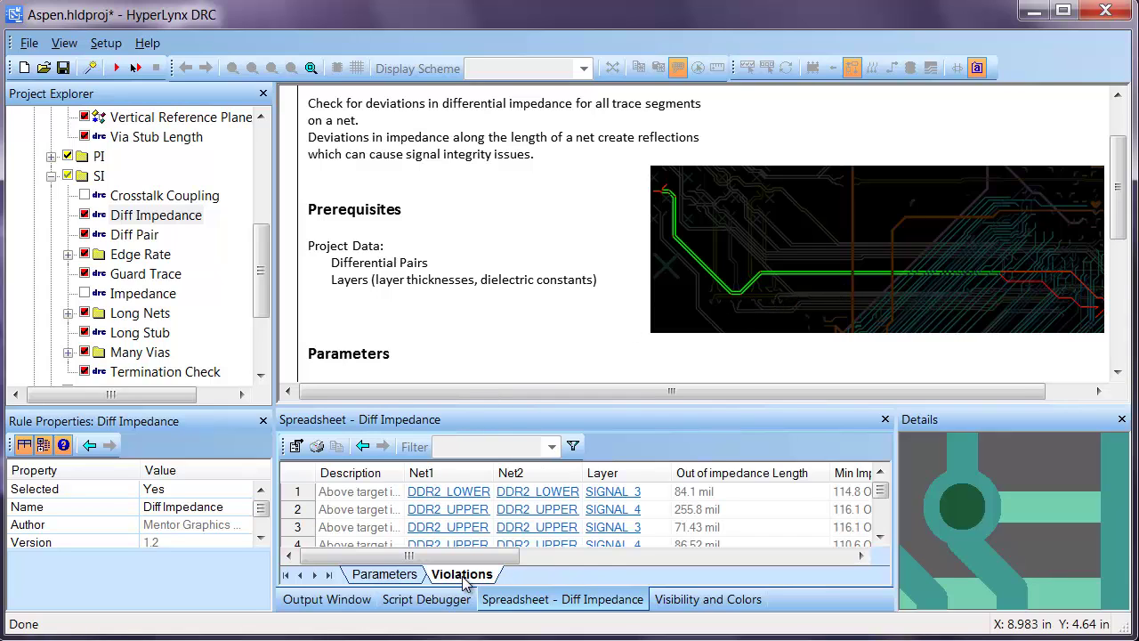
{"action": "mouse_move", "coordinate": [880, 491]}
{"action": "left_mouse_down"}
{"action": "mouse_move", "coordinate": [885, 507]}
{"action": "mouse_move", "coordinate": [892, 498]}
{"action": "left_mouse_up"}
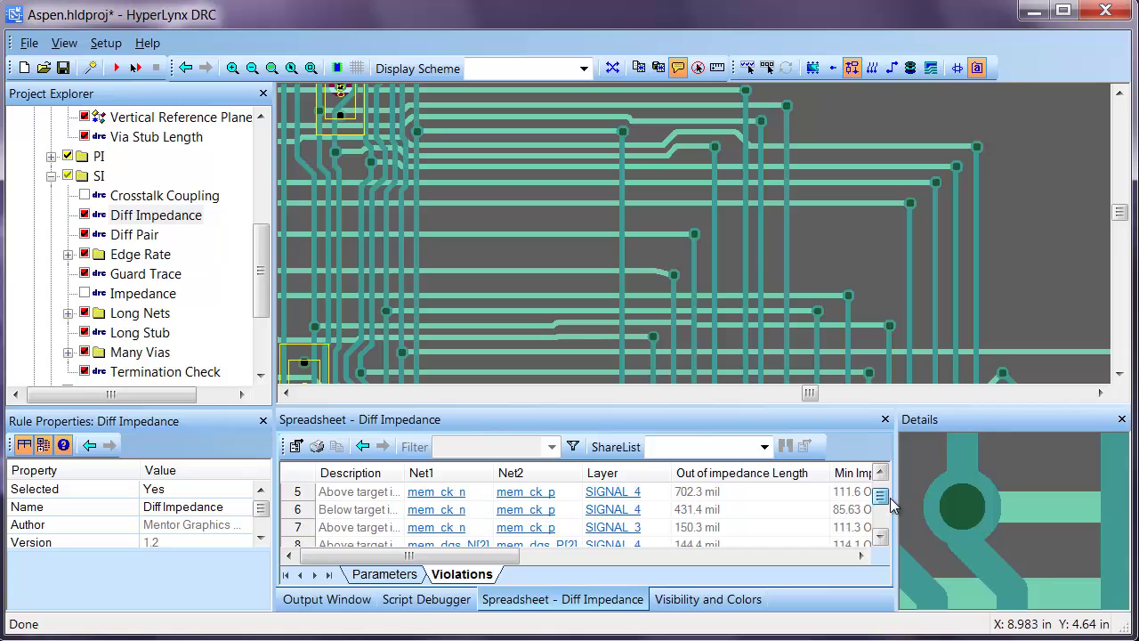
{"action": "left_click", "coordinate": [331, 497]}
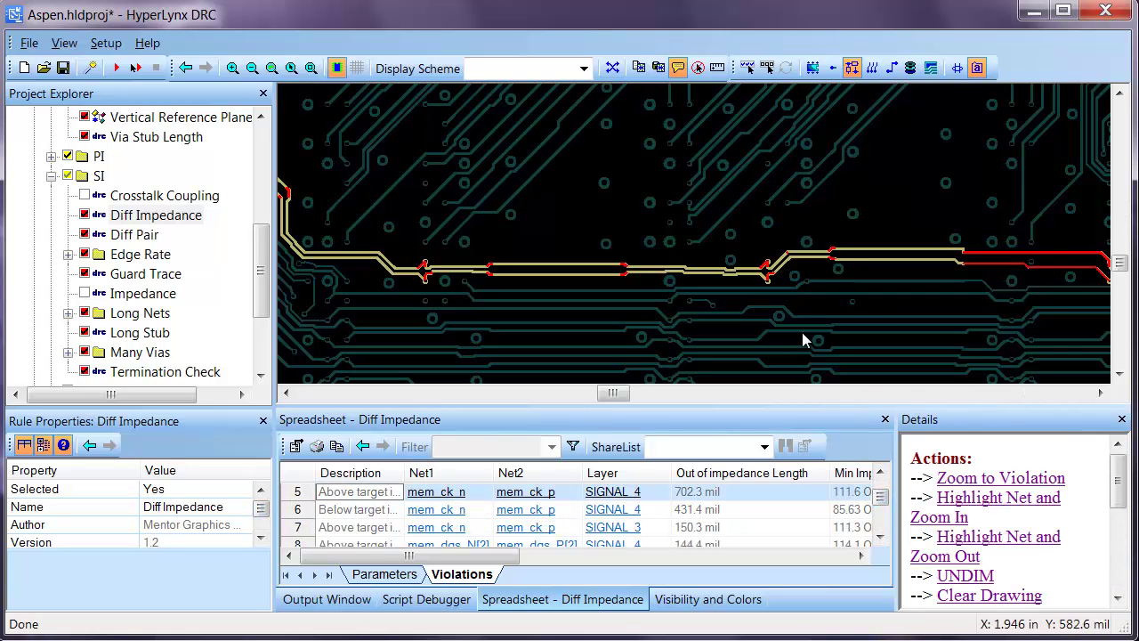
{"action": "scroll", "coordinate": [1027, 247], "scroll_direction": "down", "scroll_amount": 1}
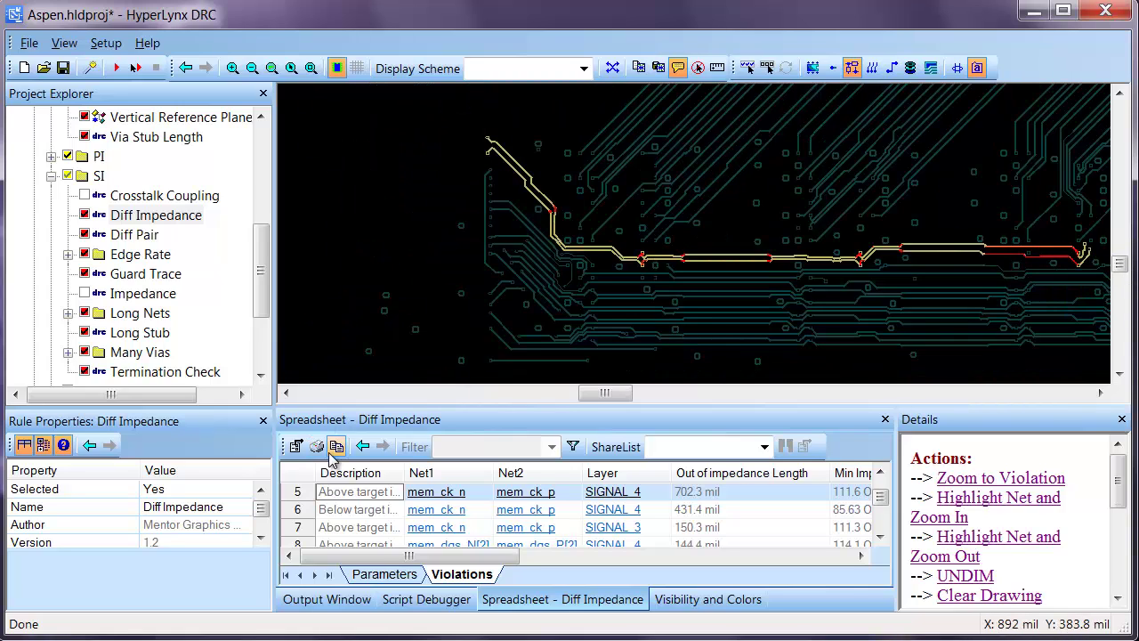
{"action": "left_click", "coordinate": [343, 515]}
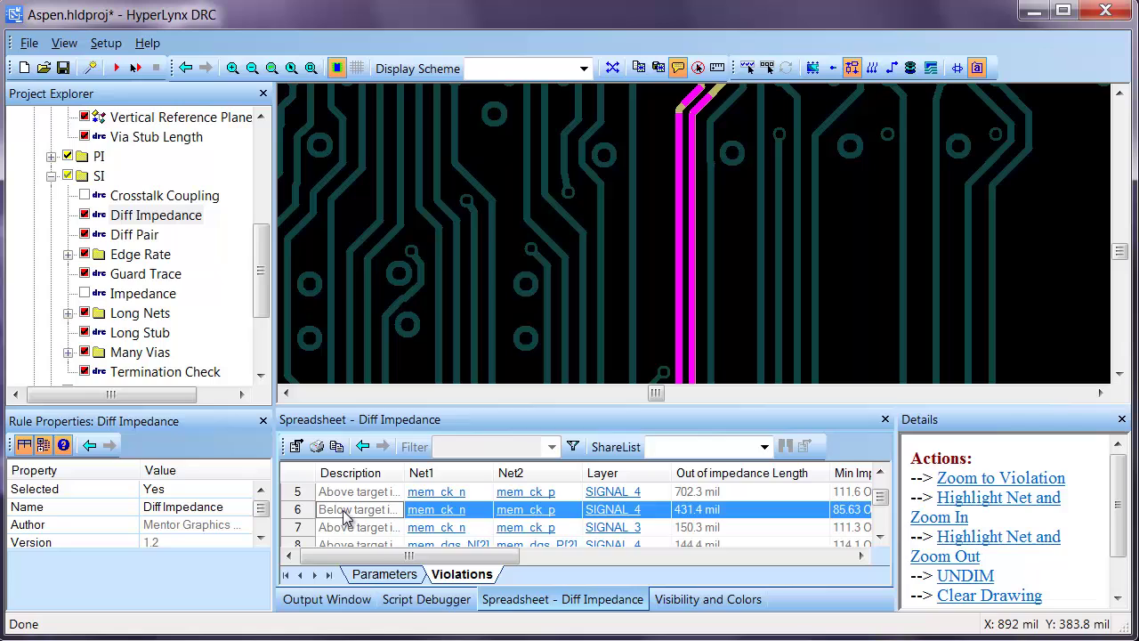
{"action": "scroll", "coordinate": [786, 154], "scroll_direction": "down", "scroll_amount": 1}
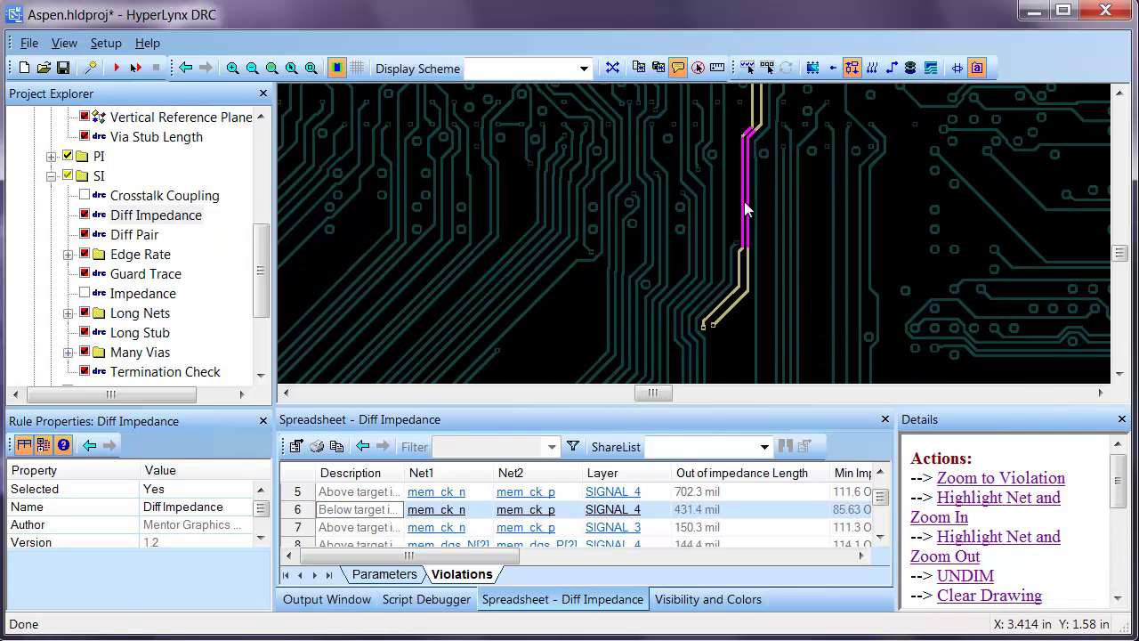
{"action": "mouse_move", "coordinate": [746, 226]}
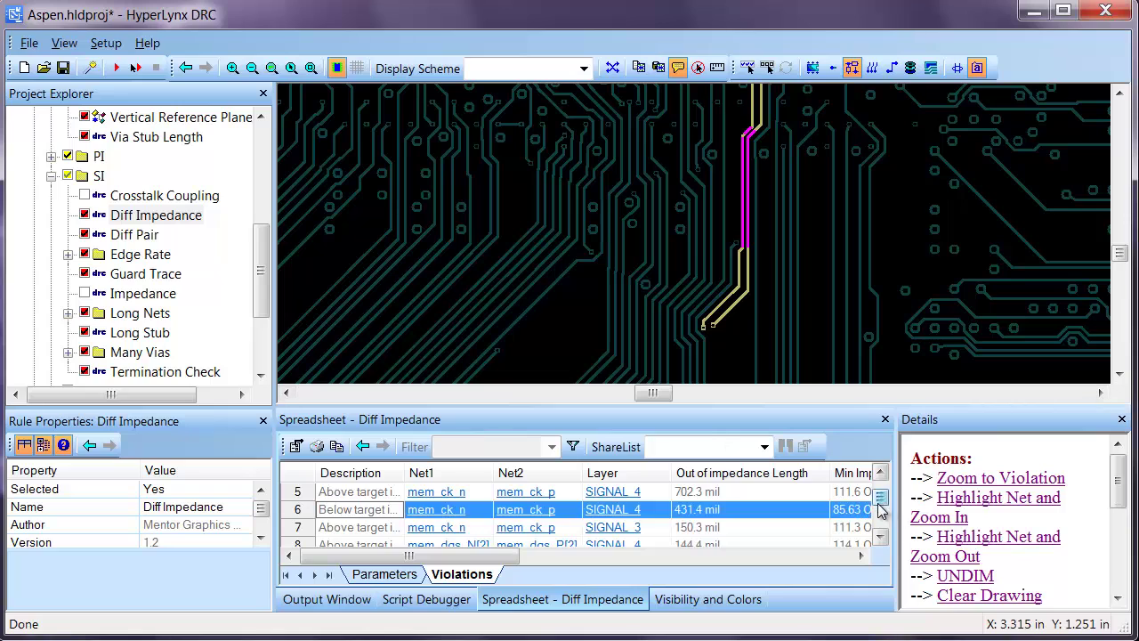
{"action": "left_click_drag", "start_coordinate": [879, 501], "coordinate": [879, 529]}
Zoom to Diff Impedance violation 15: pcieRx_P[4]/N[4] above target for 1.138 in on SIGNAL_12.
{"action": "left_click", "coordinate": [879, 473]}
{"action": "left_click", "coordinate": [879, 474]}
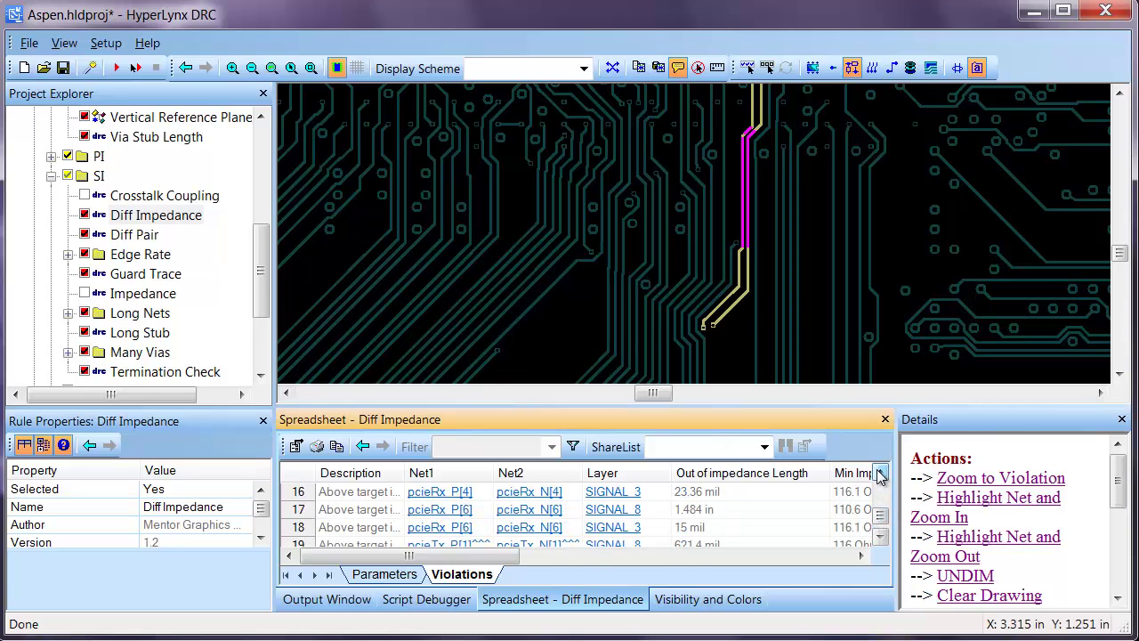
{"action": "left_click", "coordinate": [879, 474]}
{"action": "left_click", "coordinate": [879, 474]}
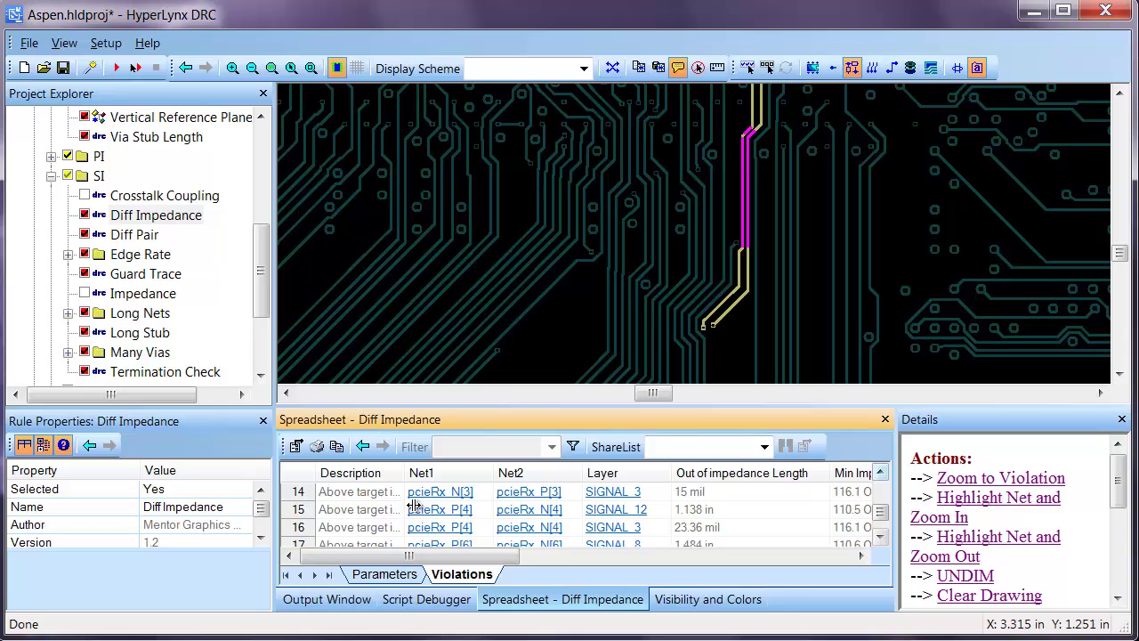
{"action": "left_click", "coordinate": [374, 514]}
{"action": "scroll", "coordinate": [748, 166], "scroll_direction": "down", "scroll_amount": 1}
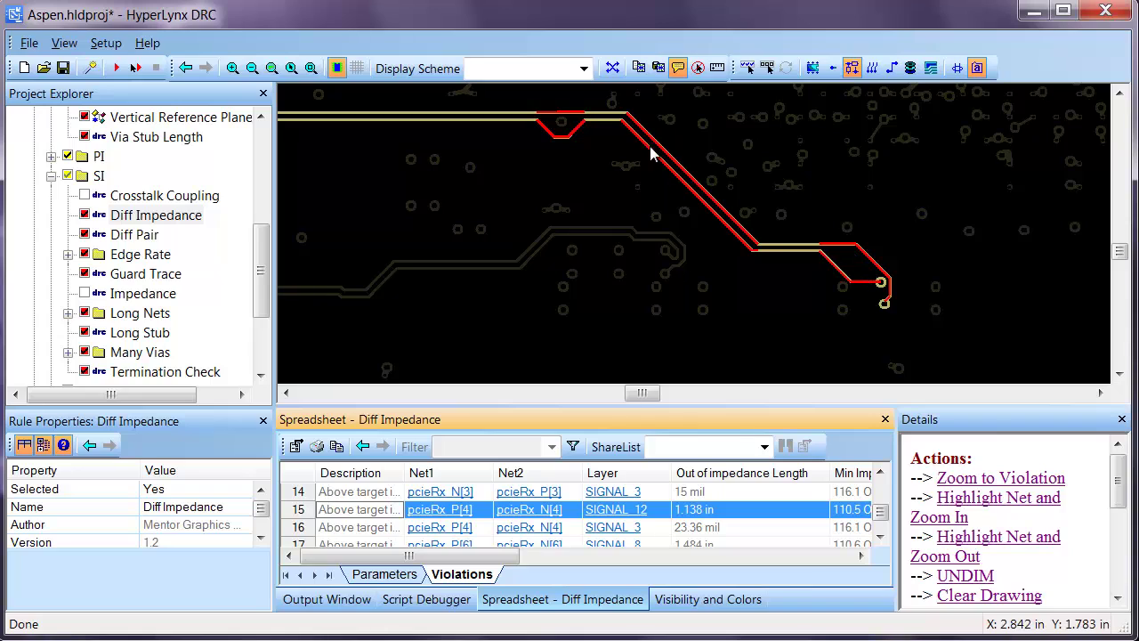
{"action": "left_click", "coordinate": [561, 122]}
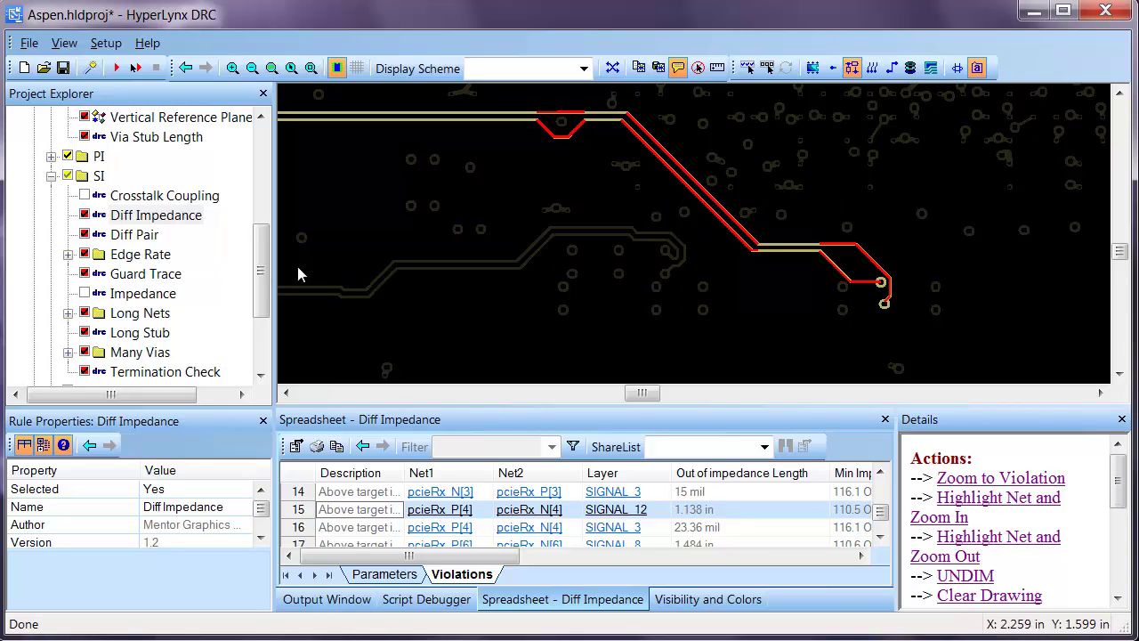
{"action": "mouse_move", "coordinate": [265, 270]}
{"action": "left_mouse_down"}
{"action": "mouse_move", "coordinate": [267, 197]}
{"action": "mouse_move", "coordinate": [267, 327]}
{"action": "left_mouse_up"}
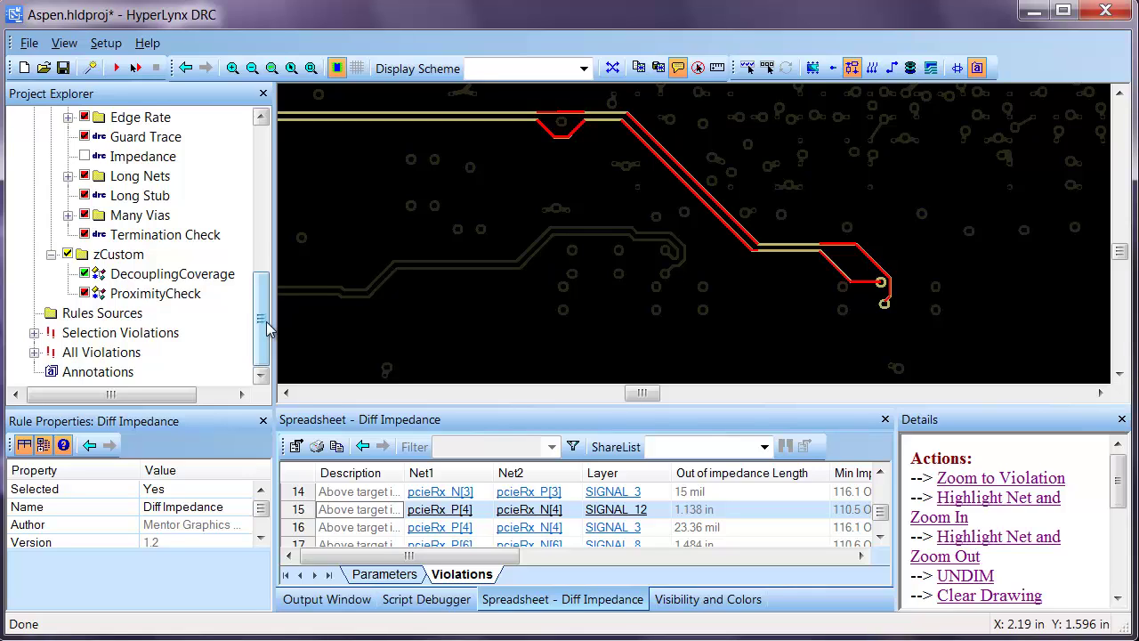
Review the DecouplingCoverage rule's help page and its PercentCoverage 80 and SearchRadius 500 mil values.
{"action": "left_click", "coordinate": [171, 276]}
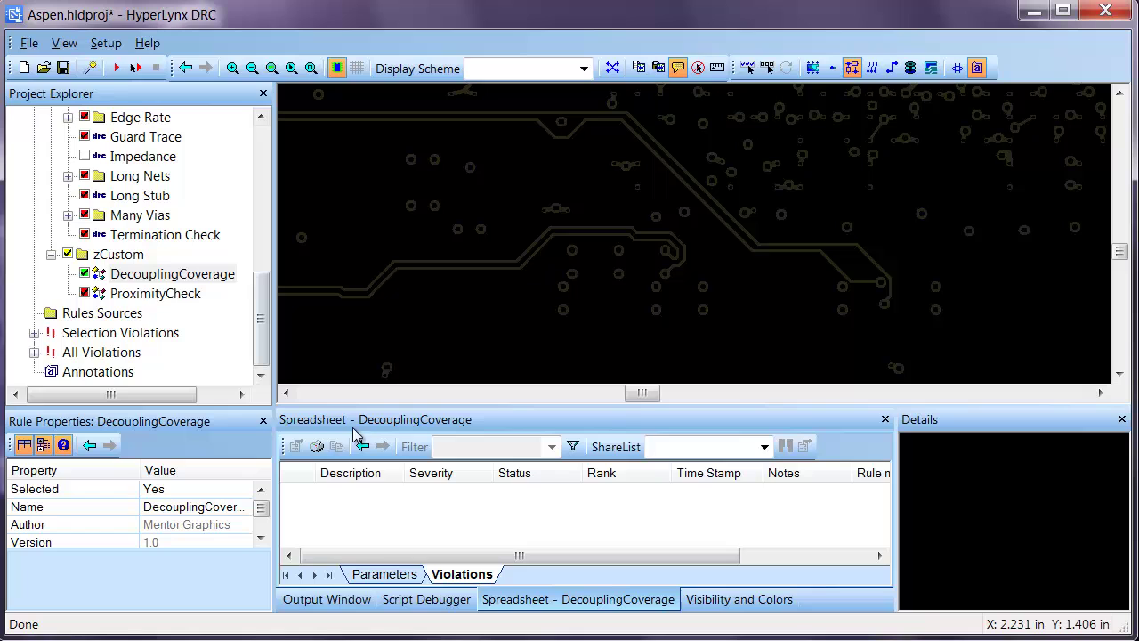
{"action": "left_click", "coordinate": [387, 576]}
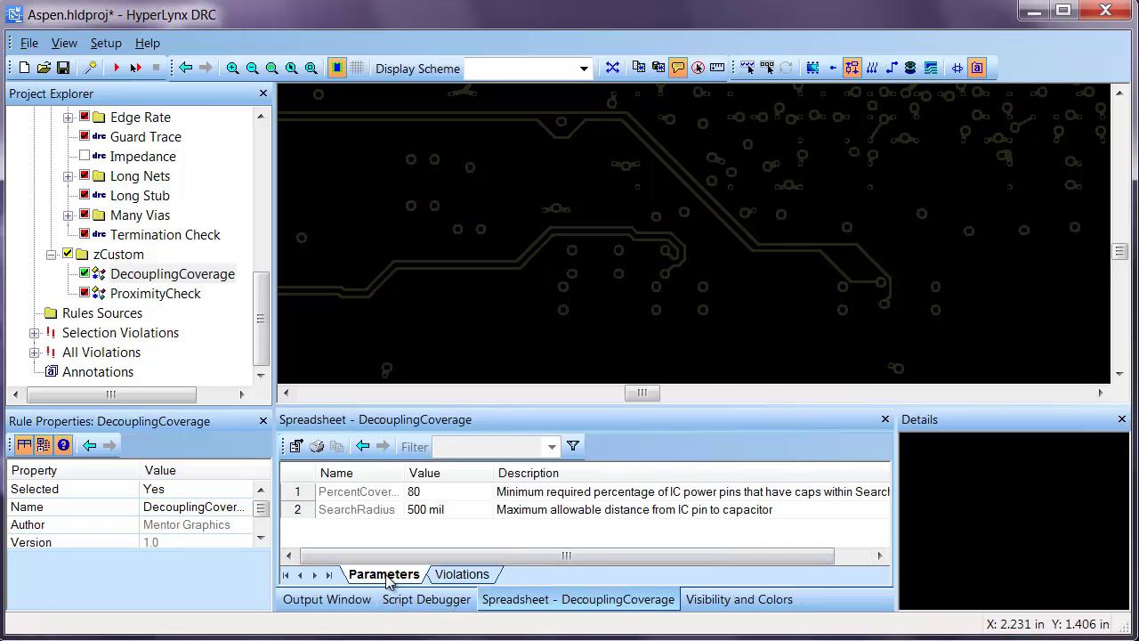
{"action": "left_click_drag", "start_coordinate": [1121, 164], "coordinate": [1134, 272]}
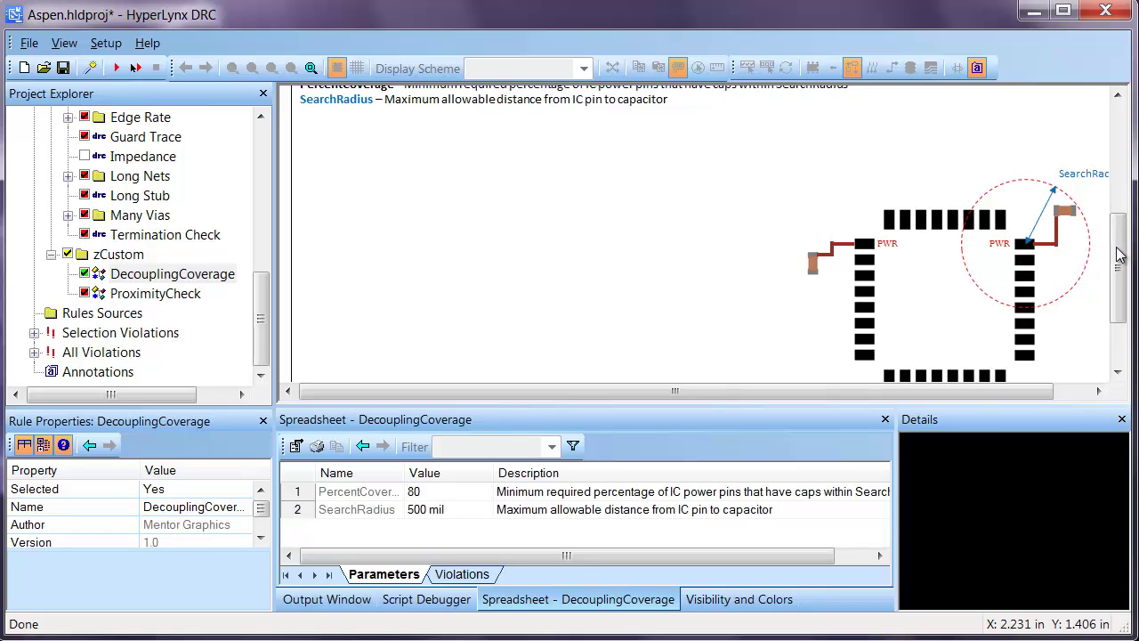
{"action": "left_click_drag", "start_coordinate": [1119, 256], "coordinate": [1133, 142]}
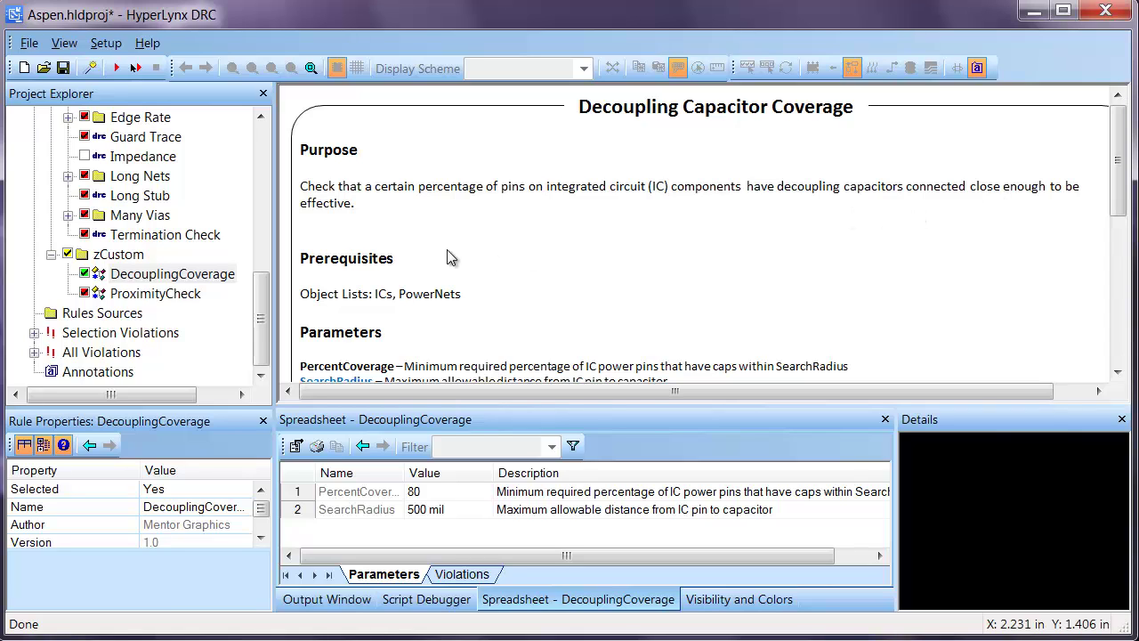
Read through the ProximityCheck rule's help page, noting SafeDistance set to 50 mil.
{"action": "left_click", "coordinate": [174, 294]}
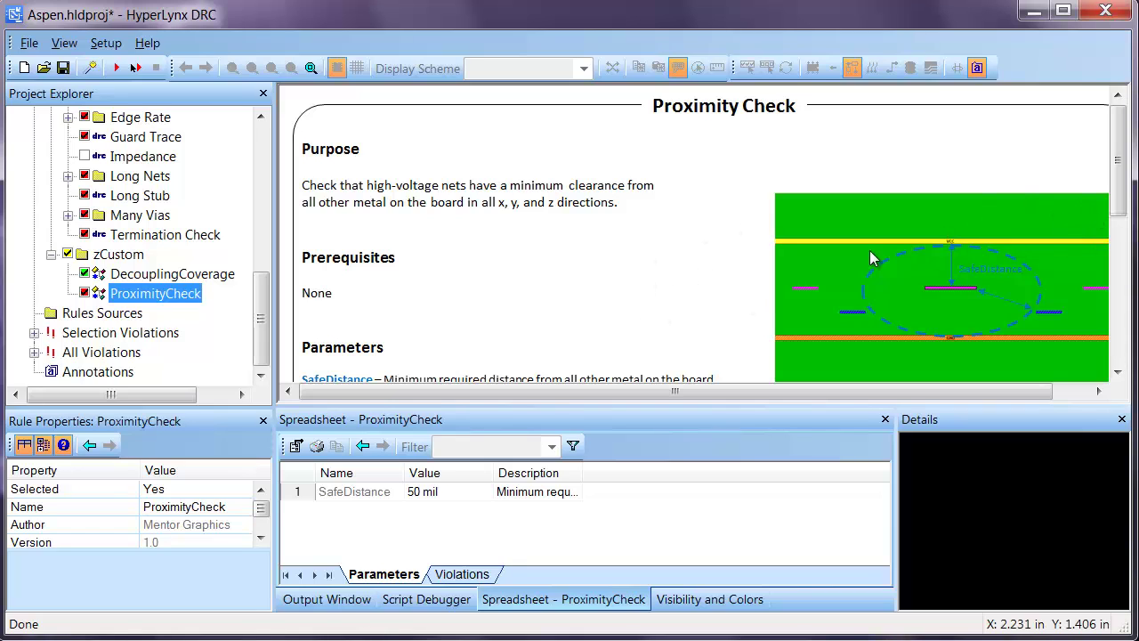
{"action": "mouse_move", "coordinate": [1117, 184]}
{"action": "left_mouse_down"}
{"action": "mouse_move", "coordinate": [1112, 303]}
{"action": "mouse_move", "coordinate": [1119, 171]}
{"action": "mouse_move", "coordinate": [1130, 201]}
{"action": "left_mouse_up"}
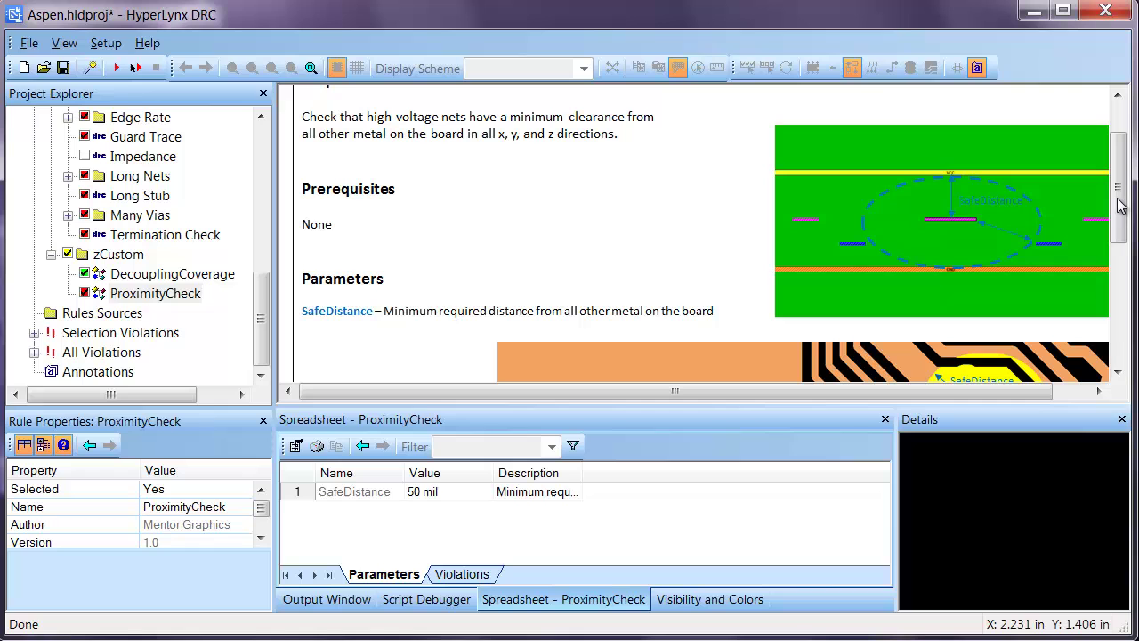
{"action": "scroll", "coordinate": [1121, 205], "scroll_direction": "down", "scroll_amount": 1}
{"action": "left_click_drag", "start_coordinate": [1121, 205], "coordinate": [1130, 162]}
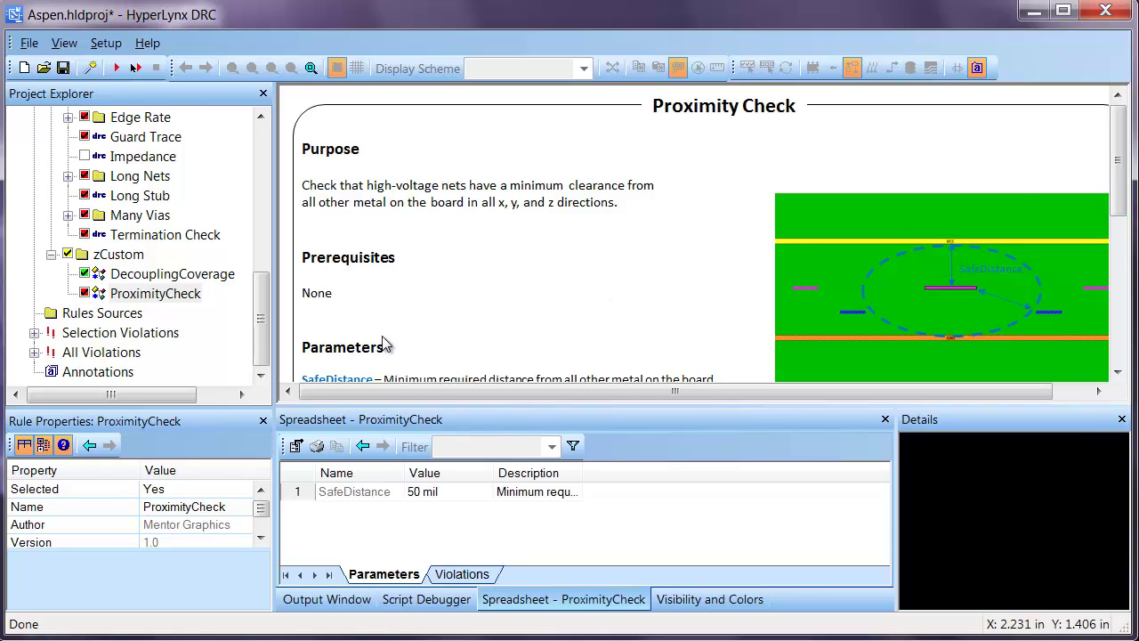
List the ProximityCheck violations and zoom the board to violations 1, 2 and 11, 'Metal found within 50 mils'.
{"action": "left_click", "coordinate": [470, 575]}
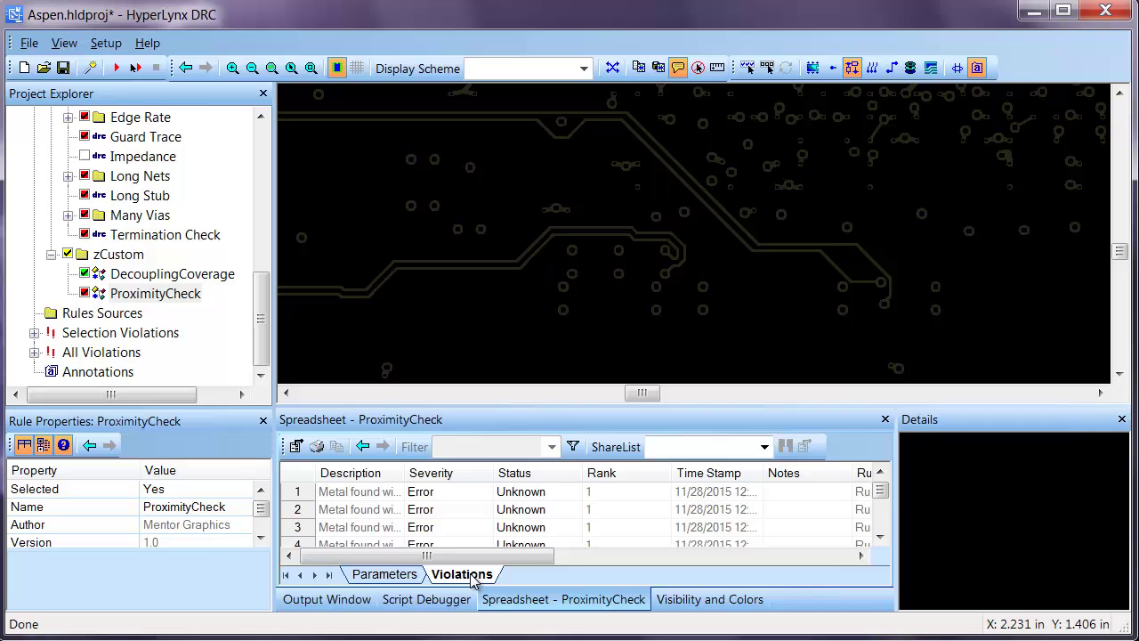
{"action": "left_click", "coordinate": [342, 495]}
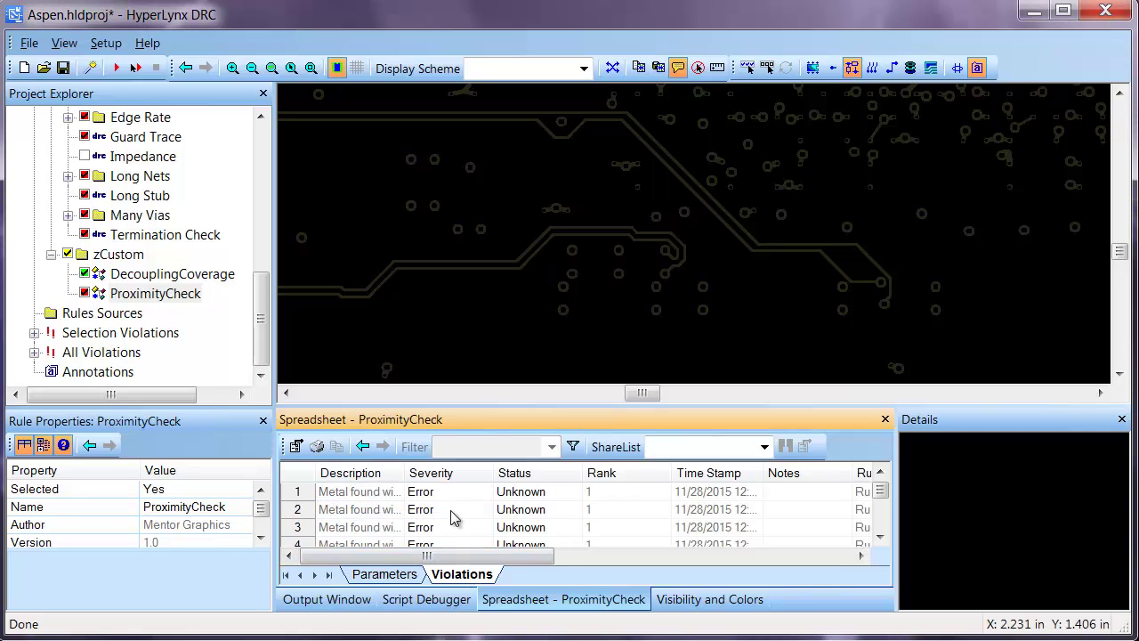
{"action": "left_click", "coordinate": [382, 501]}
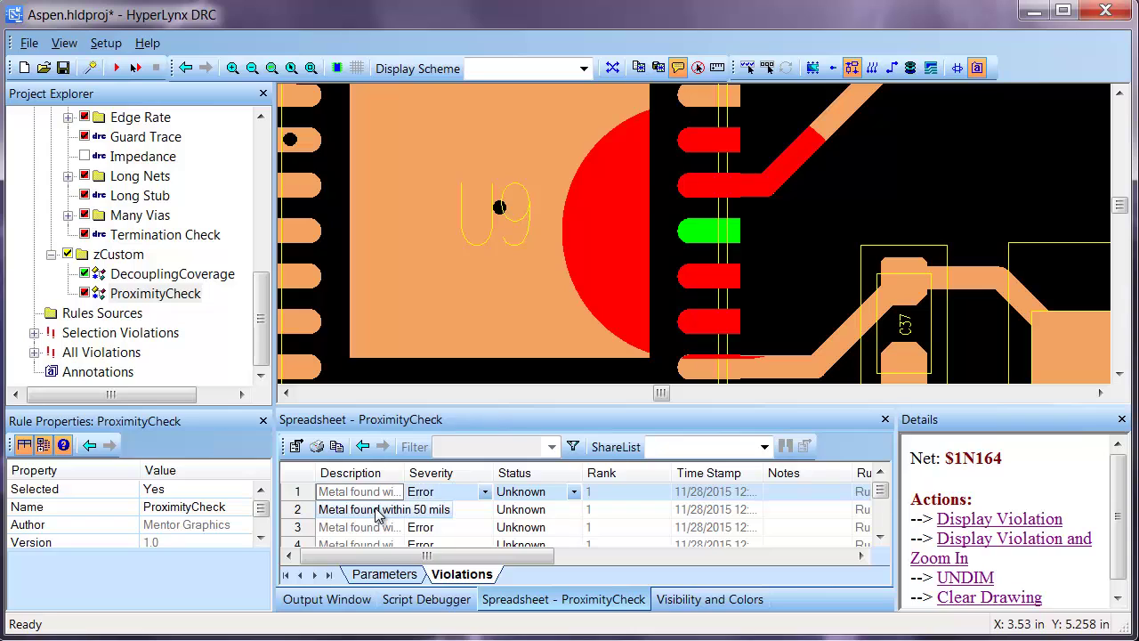
{"action": "left_click", "coordinate": [374, 508]}
{"action": "left_click", "coordinate": [880, 538]}
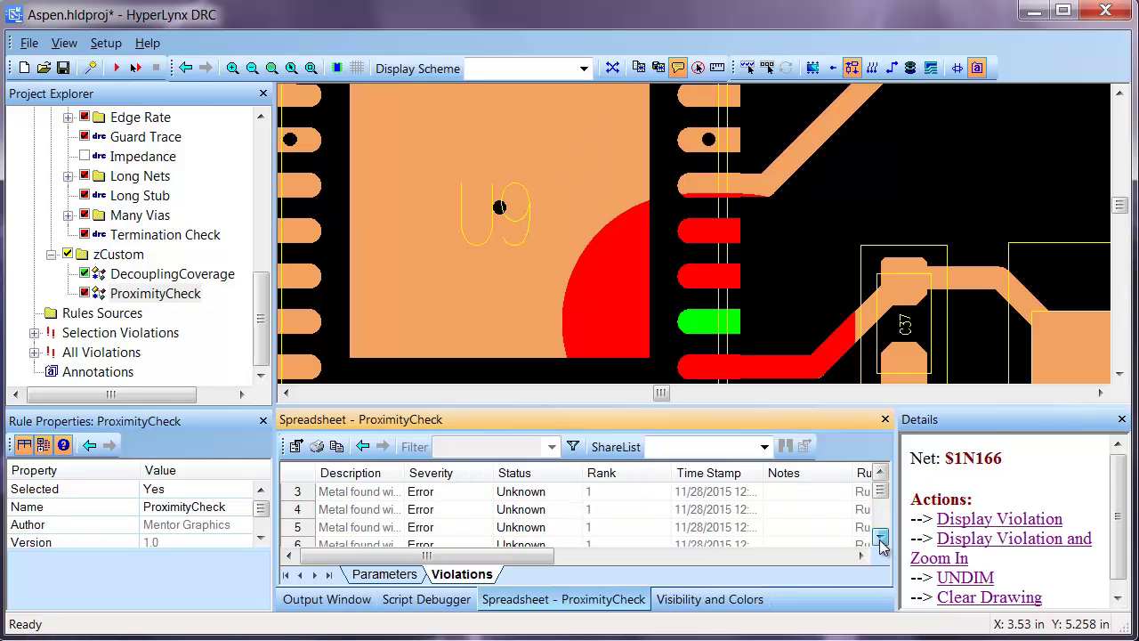
{"action": "left_click", "coordinate": [388, 542]}
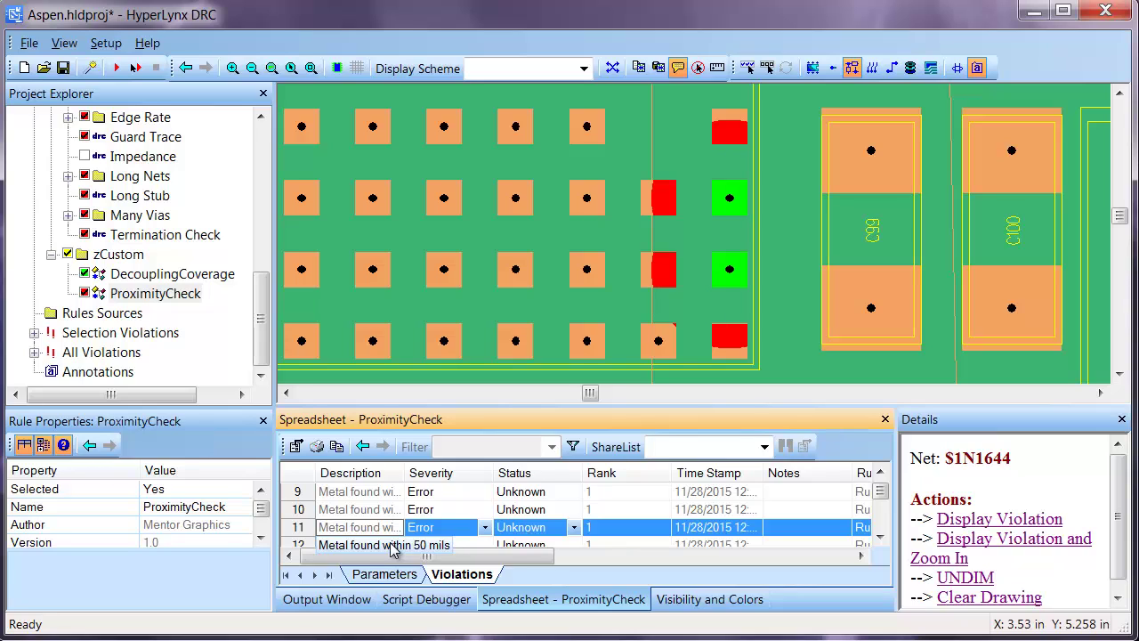
{"action": "left_click_drag", "start_coordinate": [263, 331], "coordinate": [273, 246]}
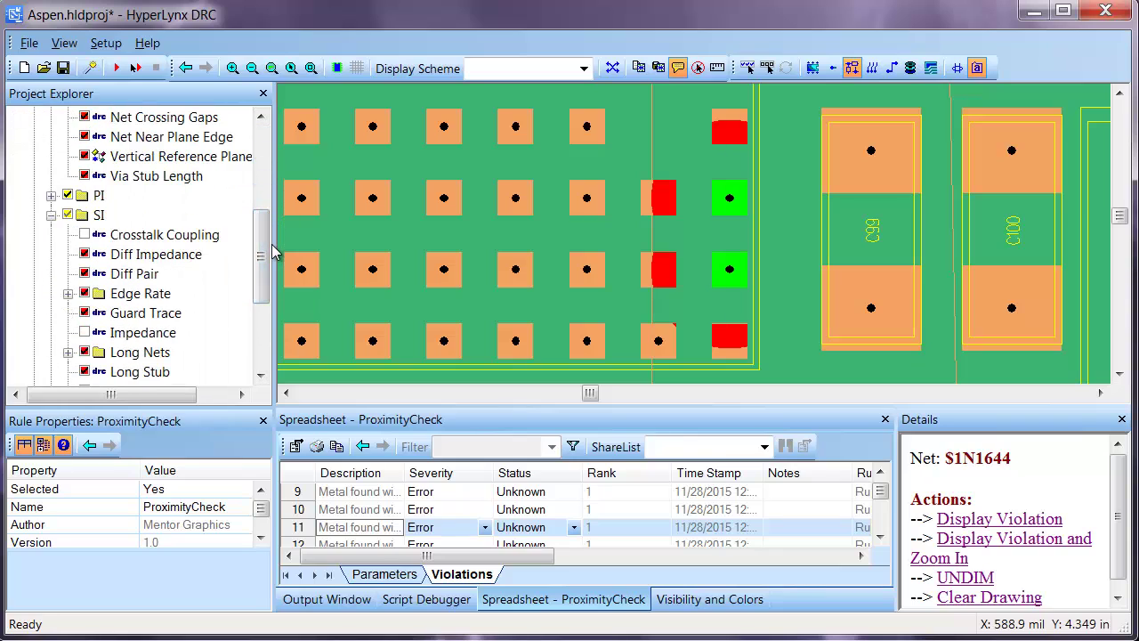